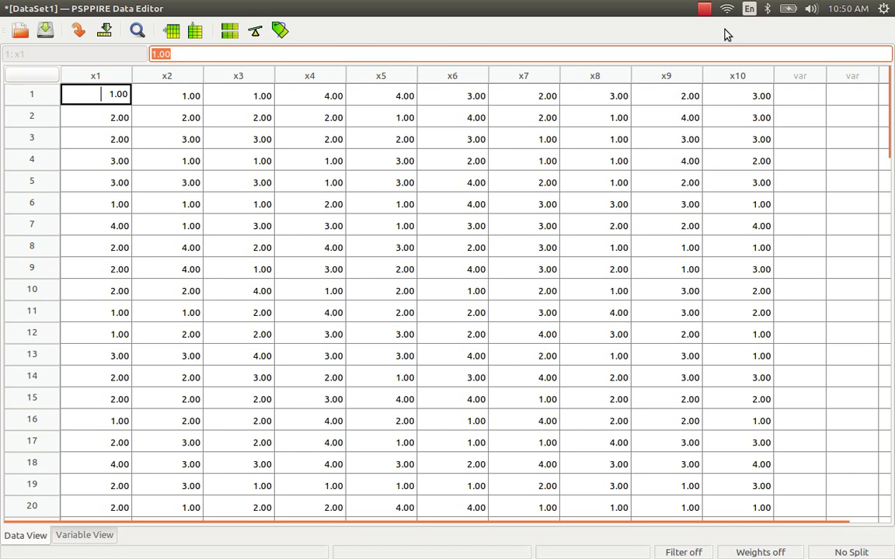
pyautogui.hotkey('alt', 'a')
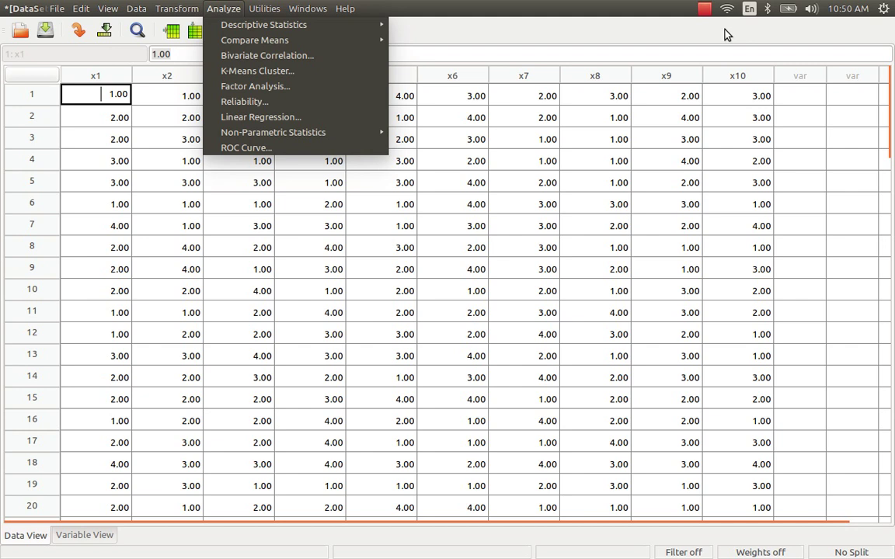
pyautogui.press('Down')
pyautogui.press('Right')
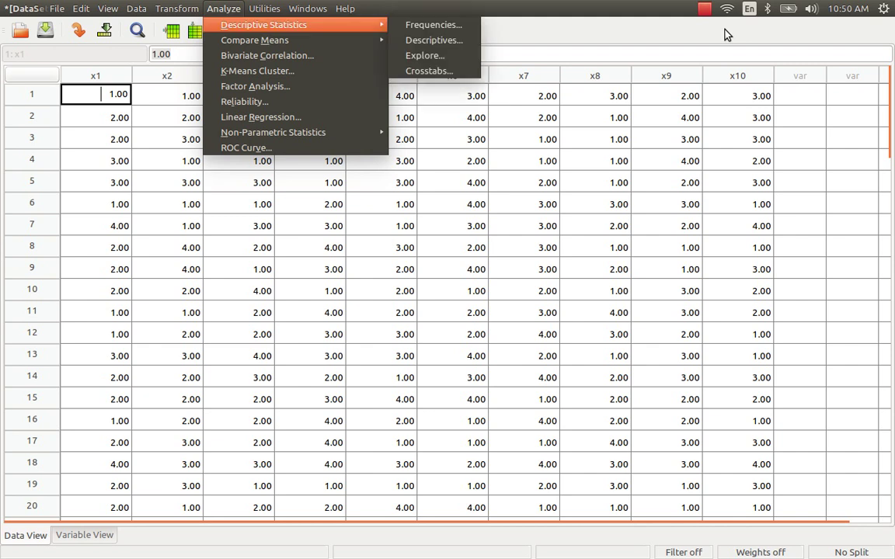
pyautogui.press('Down')
pyautogui.press('Down')
pyautogui.press('Down')
pyautogui.press('Down')
pyautogui.press('Return')
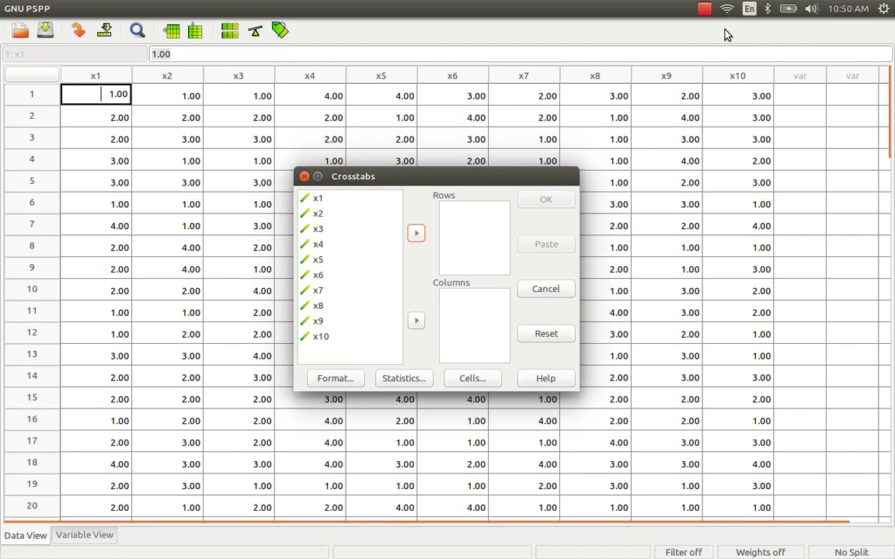
pyautogui.click(303, 177)
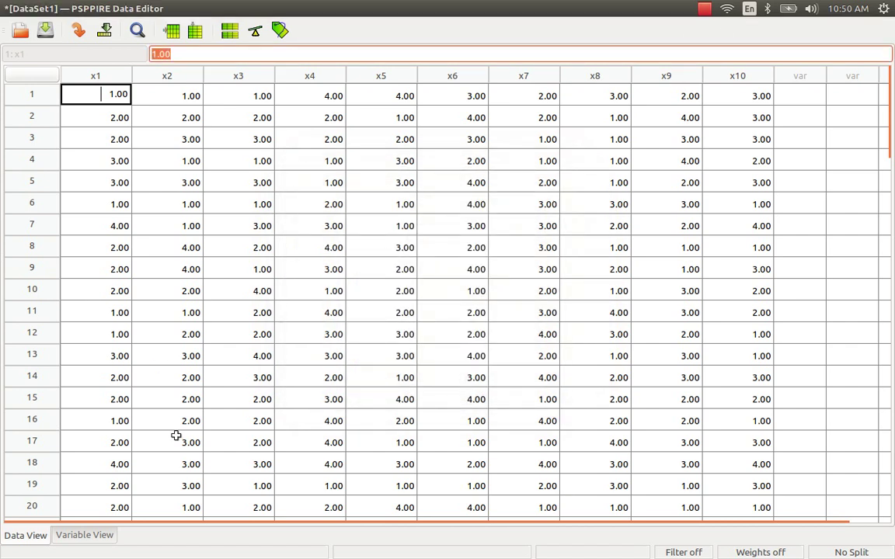
# - Show the variable definitions and rename the variable x1 as Age
pyautogui.hotkey('alt', 'v')
pyautogui.press('Down')
pyautogui.press('Down')
pyautogui.press('Down')
pyautogui.press('Down')
pyautogui.press('Down')
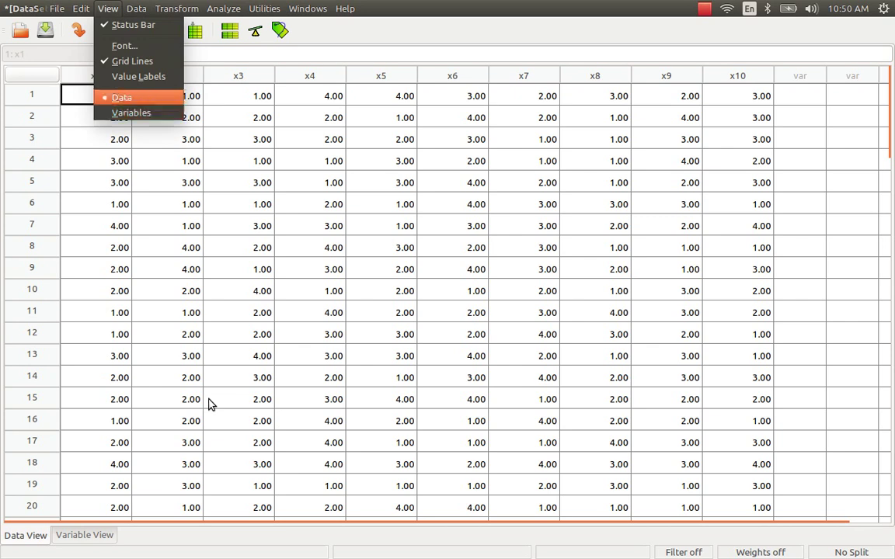
pyautogui.press('Down')
pyautogui.press('Return')
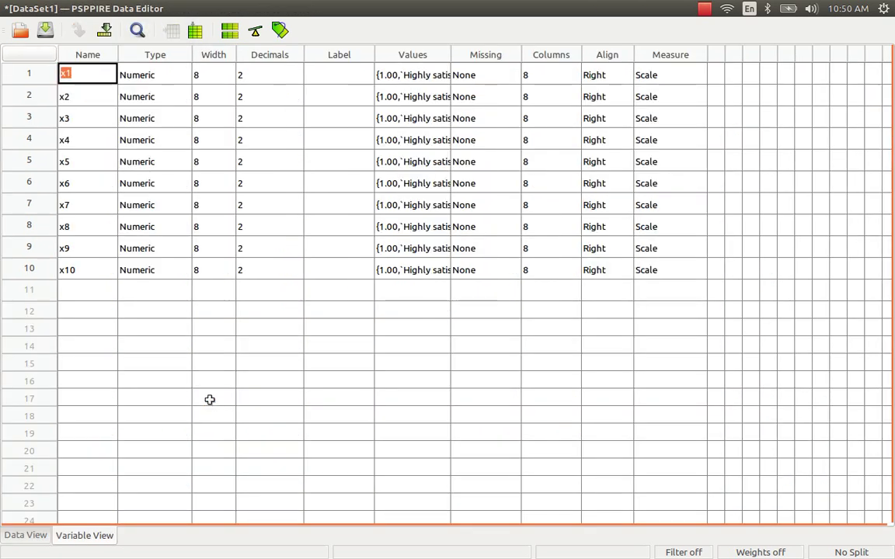
pyautogui.write('Age')
pyautogui.press('Return')
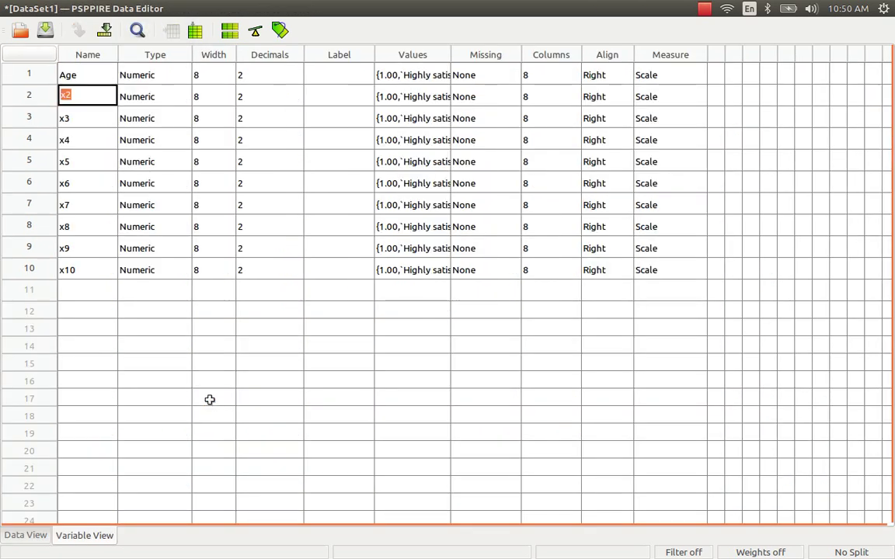
# - Rename the variable x2 as Satisfaction
pyautogui.write('Sta')
pyautogui.press('BackSpace')
pyautogui.press('BackSpace')
pyautogui.write('atisfation')
pyautogui.press('Return')
pyautogui.press('BackSpace')
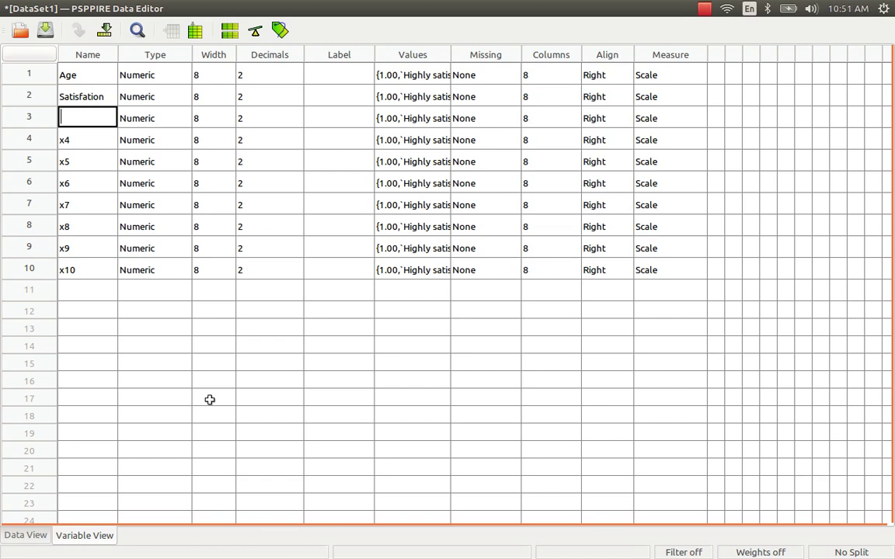
pyautogui.press('Up')
pyautogui.write('S')
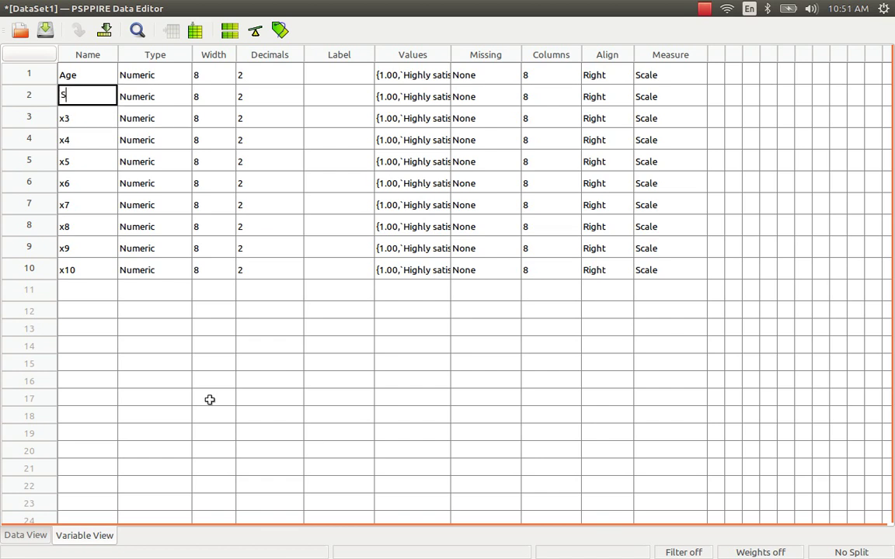
pyautogui.write('atisfaction')
pyautogui.press('Return')
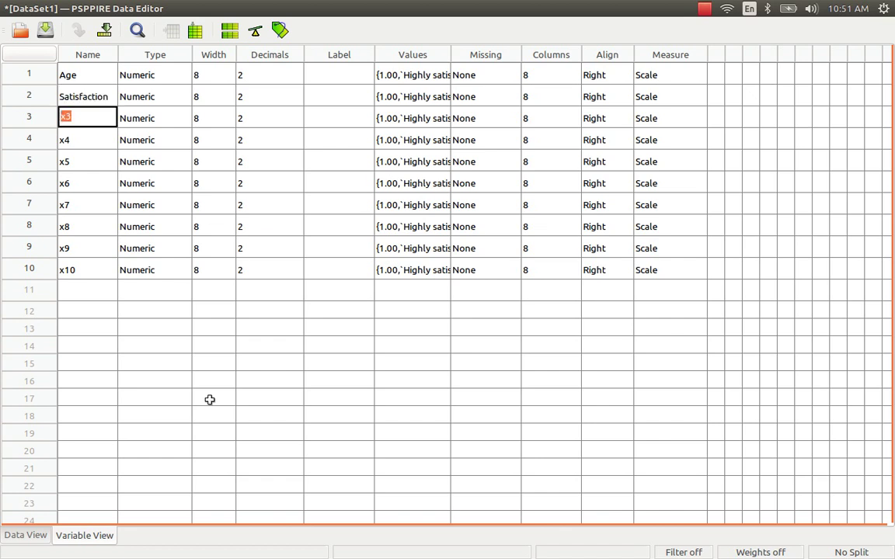
pyautogui.press('Up')
pyautogui.press('Up')
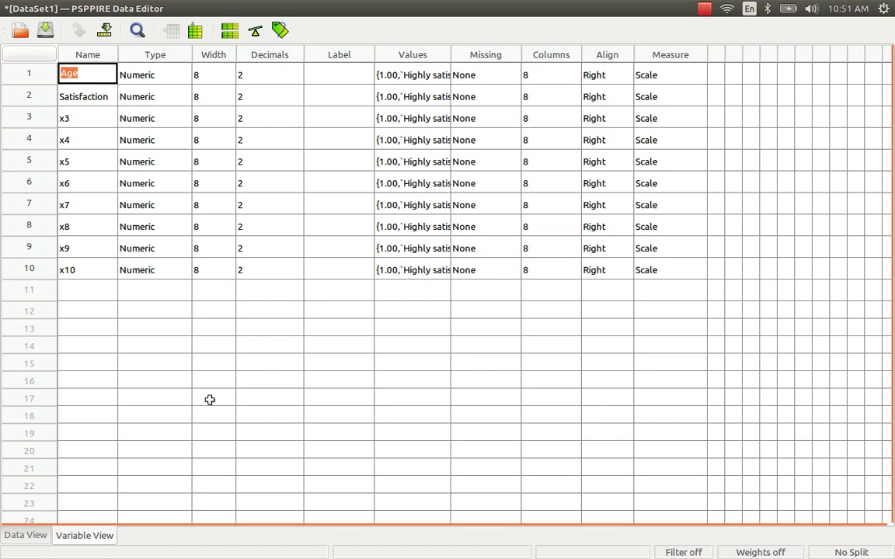
pyautogui.press('Return')
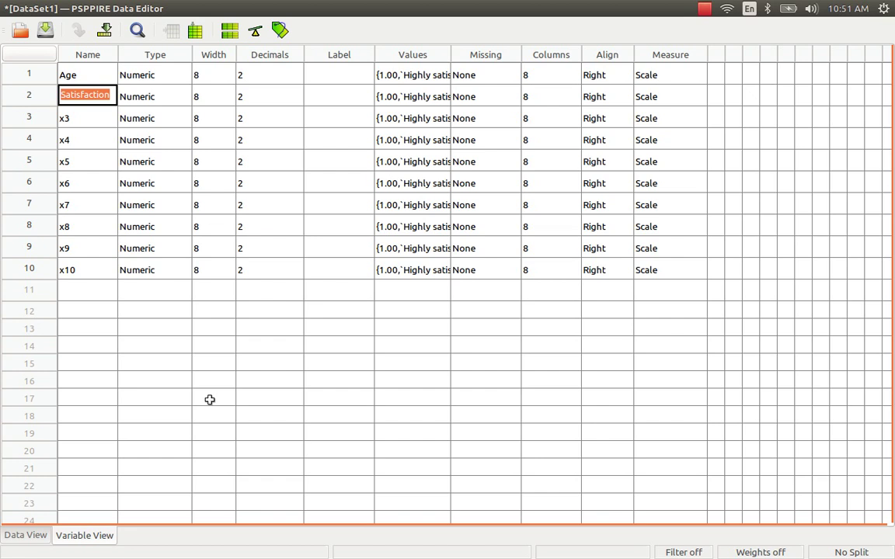
# - Set up a Crosstabs analysis with Age as the row variable and Satisfaction as the column variable
pyautogui.hotkey('alt', 'a')
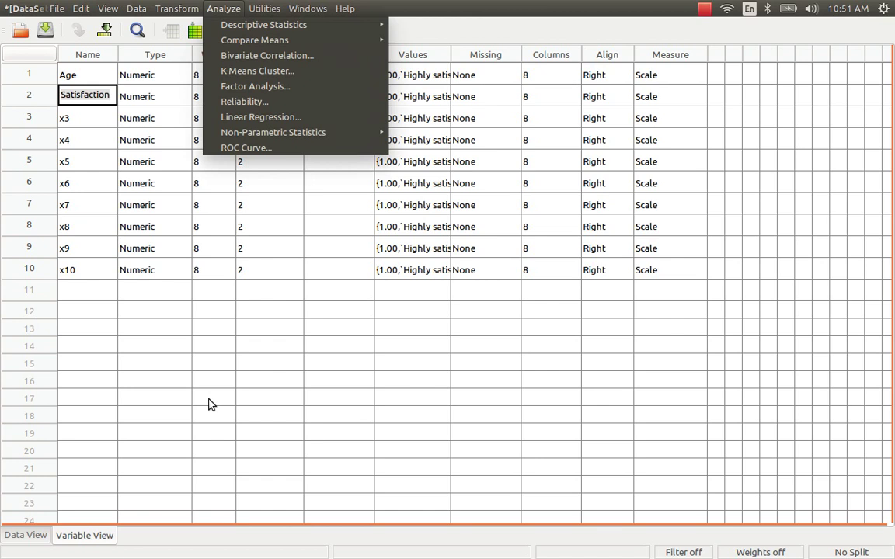
pyautogui.press('Down')
pyautogui.press('Right')
pyautogui.press('Down')
pyautogui.press('Down')
pyautogui.press('Down')
pyautogui.press('Return')
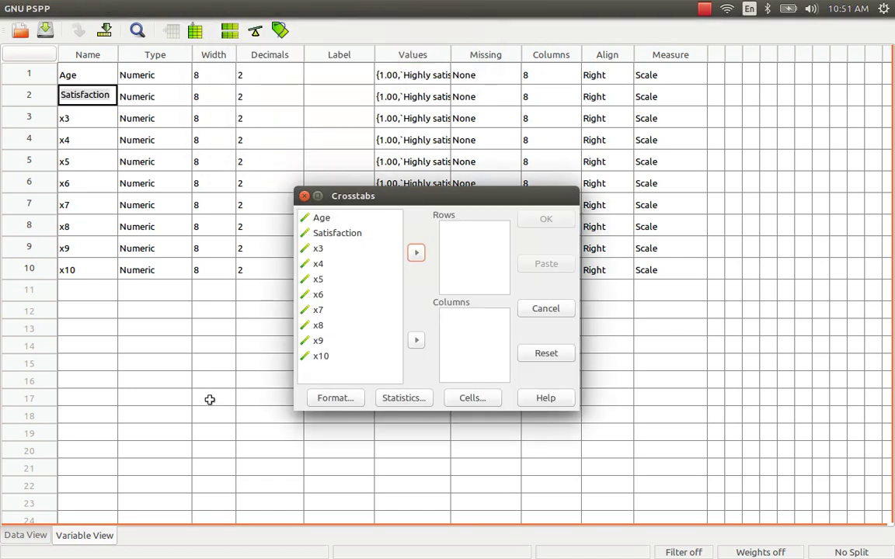
pyautogui.click(329, 221)
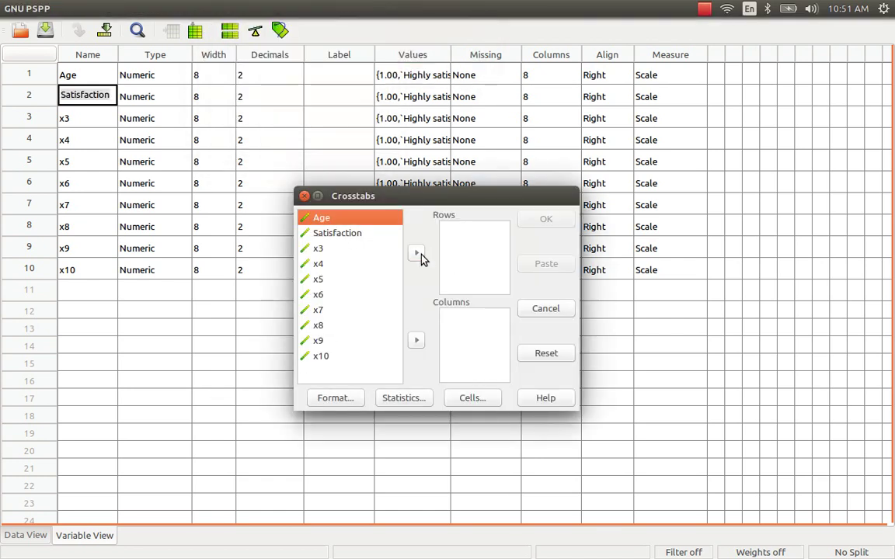
pyautogui.click(417, 253)
pyautogui.click(345, 224)
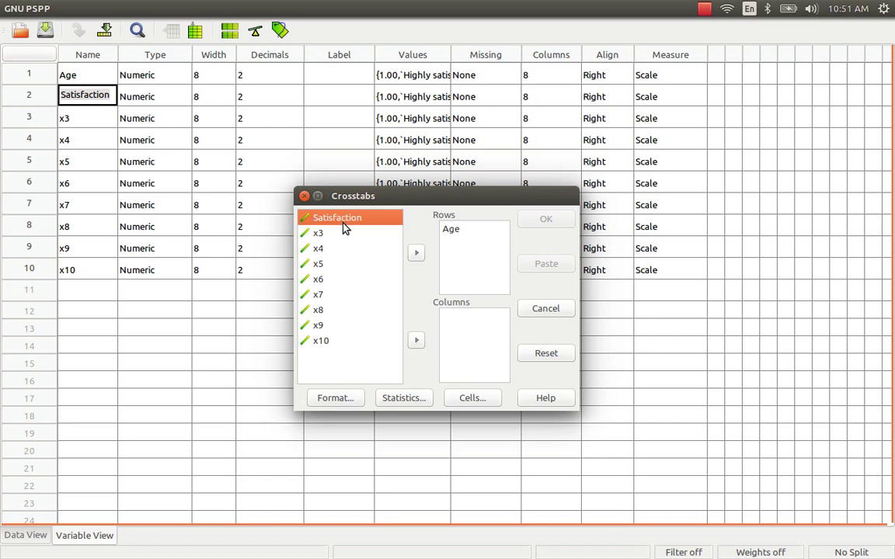
pyautogui.click(416, 340)
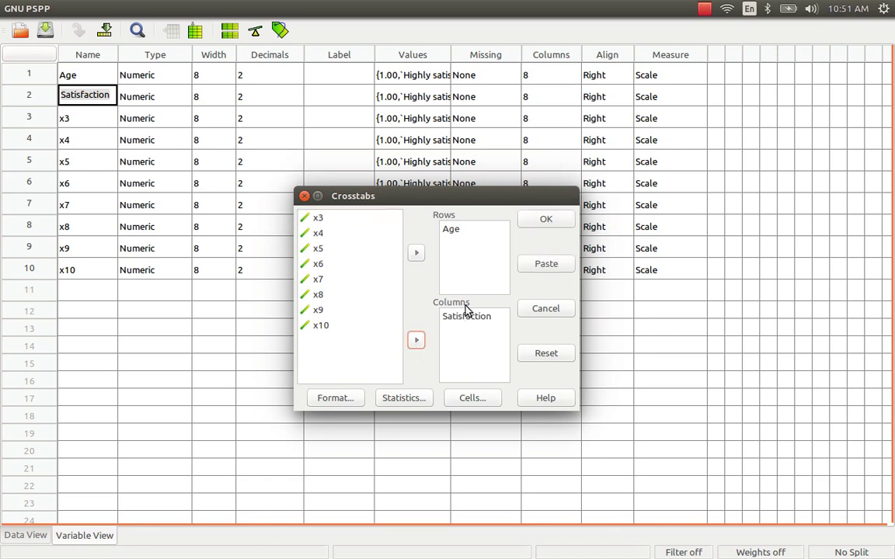
# - Check the crosstab's format options without changing them and accept Chisq as its only statistic
pyautogui.click(340, 398)
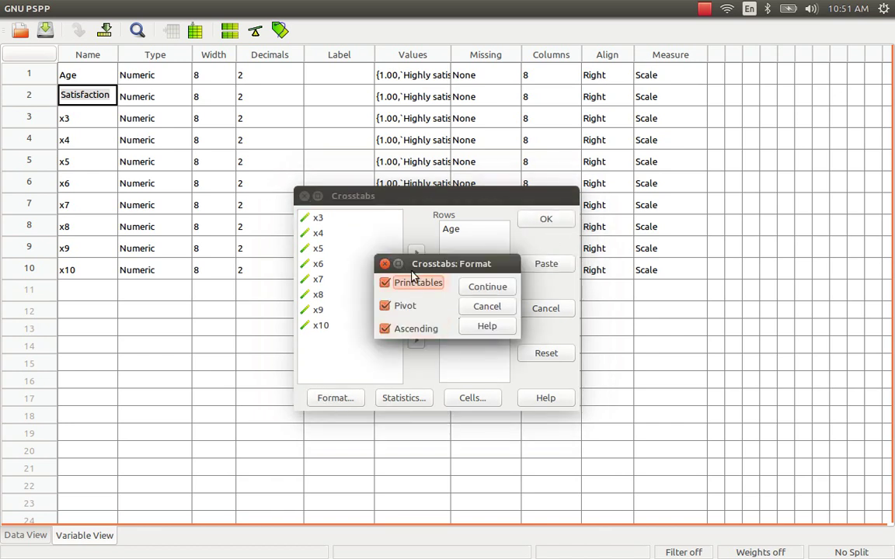
pyautogui.click(384, 265)
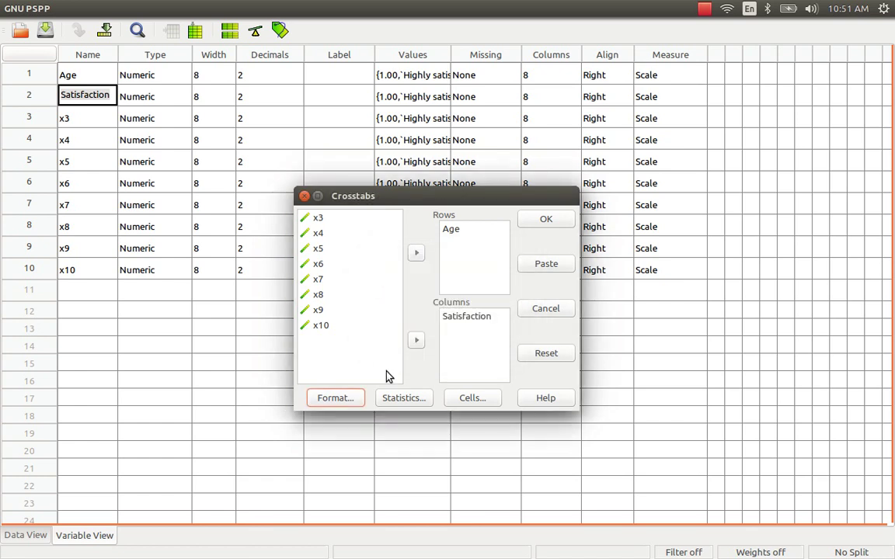
pyautogui.click(401, 397)
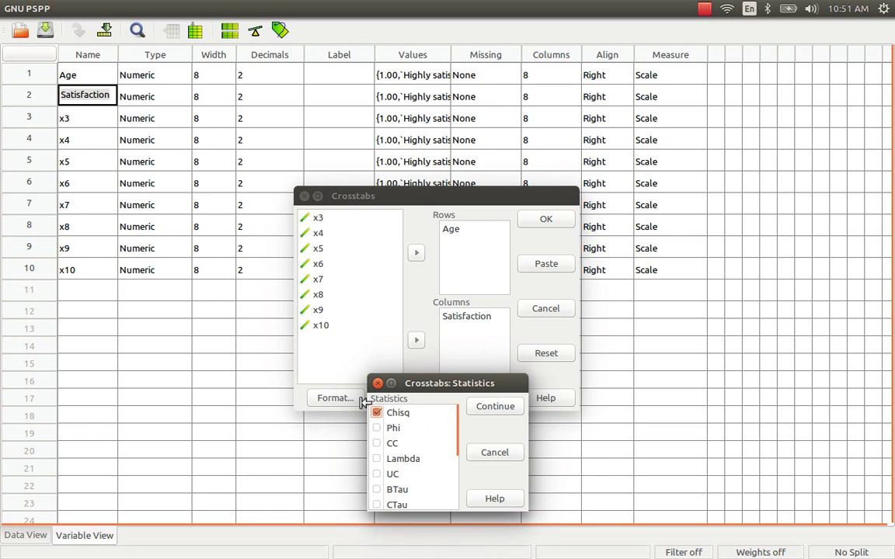
pyautogui.scroll(-2, 403, 462)
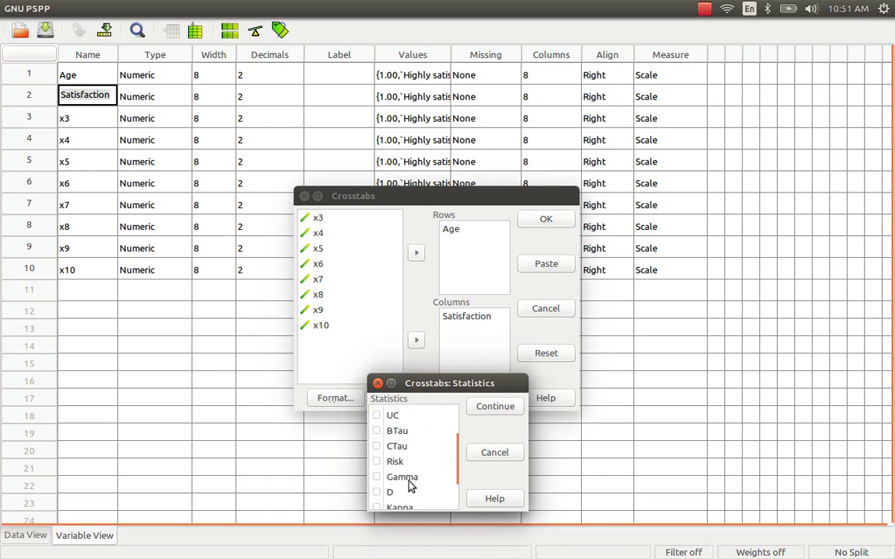
pyautogui.scroll(2, 411, 465)
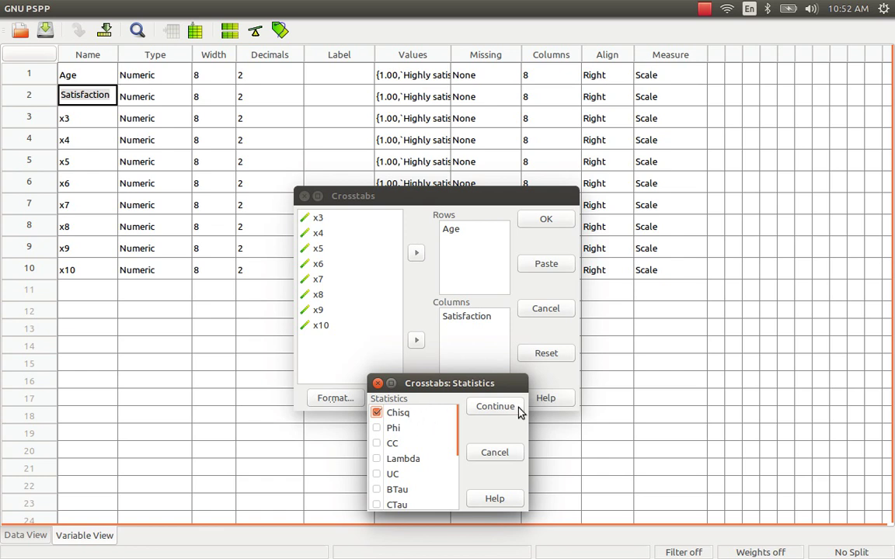
pyautogui.click(491, 409)
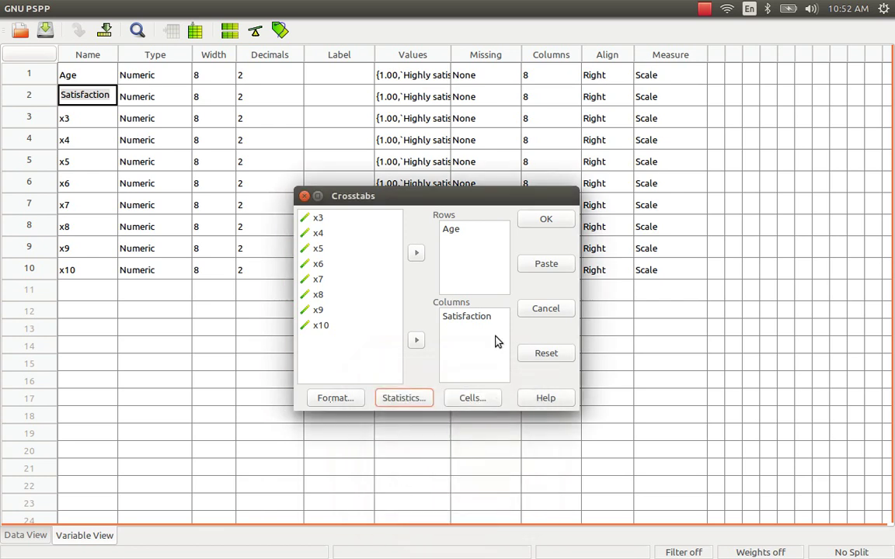
# - Limit the crosstab's cell display to Count and Expected, then run the analysis and view its output tables
pyautogui.click(472, 400)
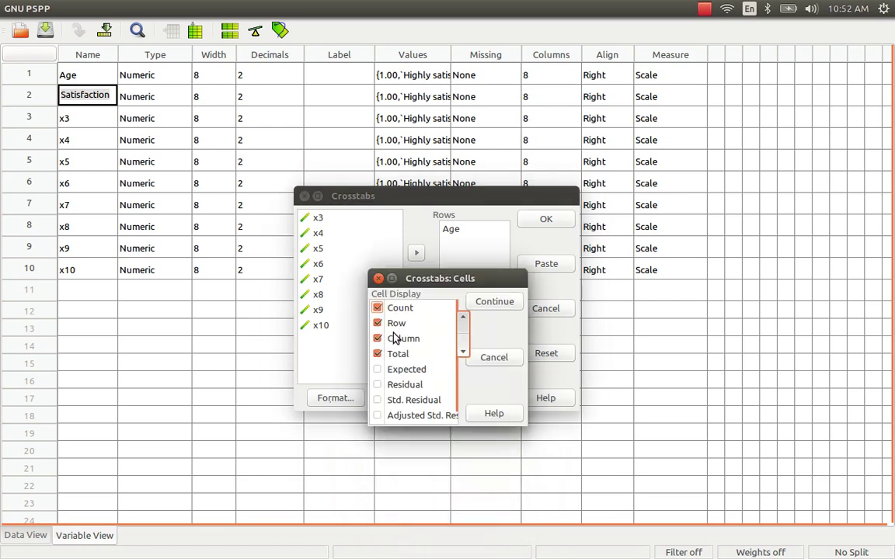
pyautogui.click(391, 323)
pyautogui.click(377, 324)
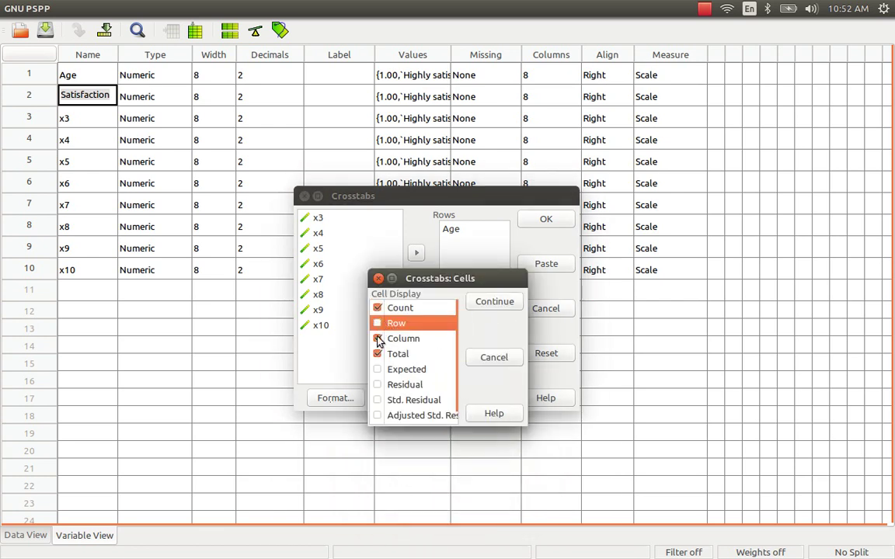
pyautogui.click(377, 339)
pyautogui.click(377, 354)
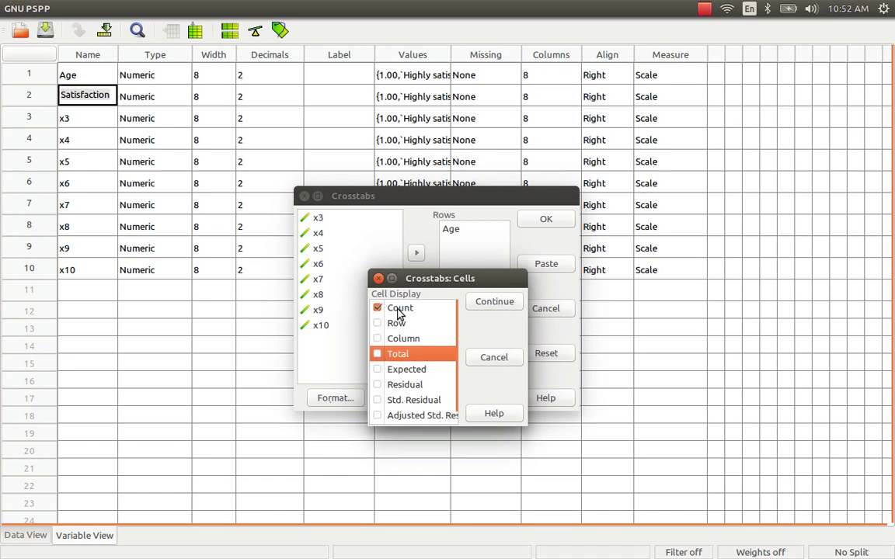
pyautogui.click(380, 371)
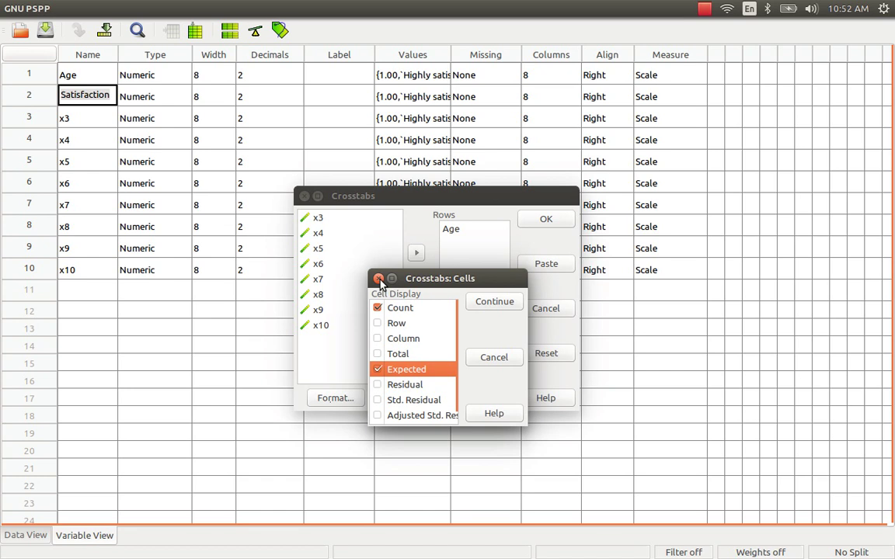
pyautogui.click(490, 302)
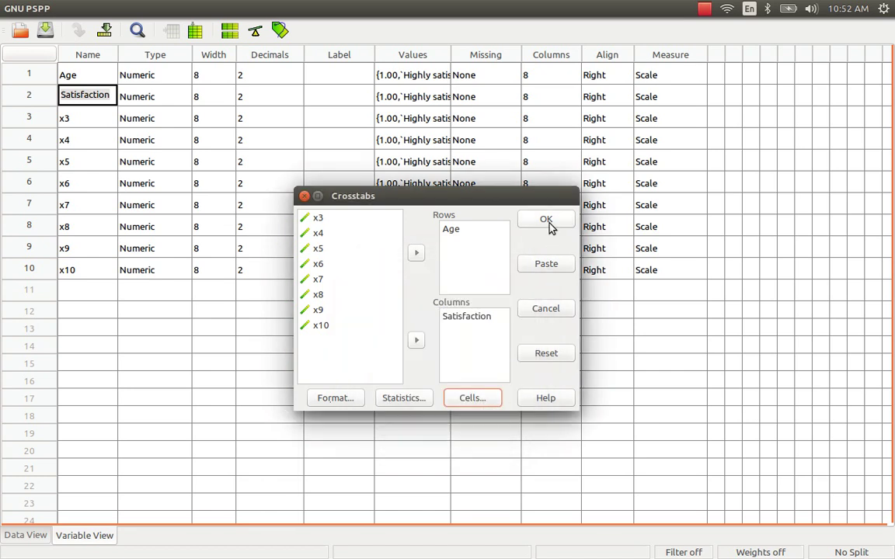
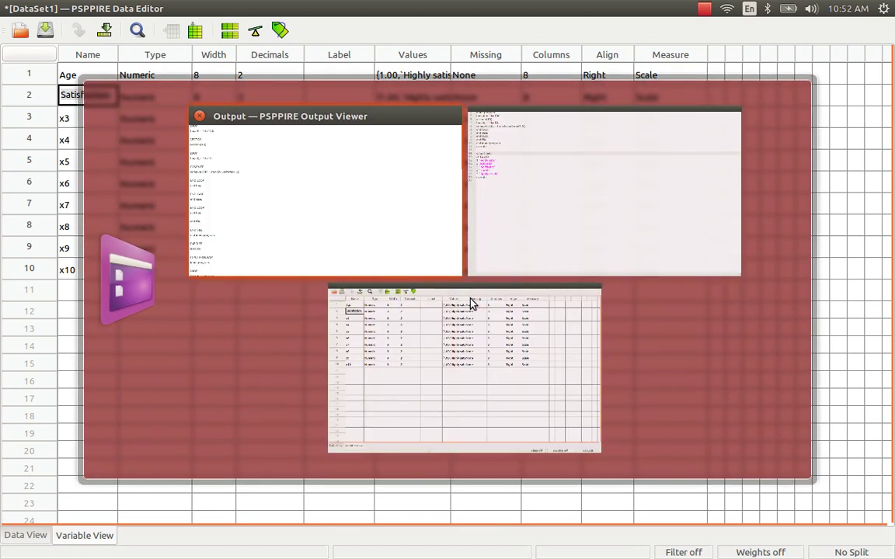
pyautogui.scroll(-15, 464, 328)
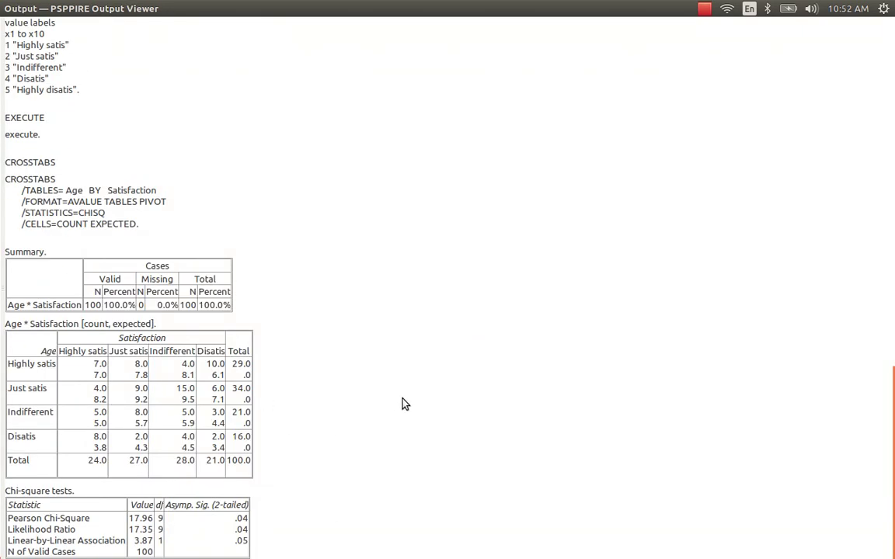
# - Export the output to the Desktop as contingency_output2 in OpenDocument (*.odt) format
pyautogui.press('alt')
pyautogui.hotkey('alt', 'f')
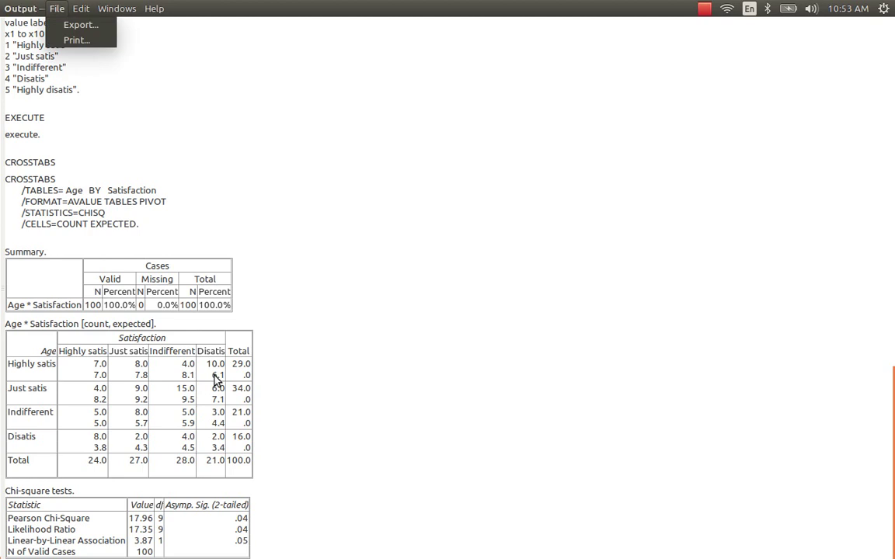
pyautogui.press('Down')
pyautogui.press('Return')
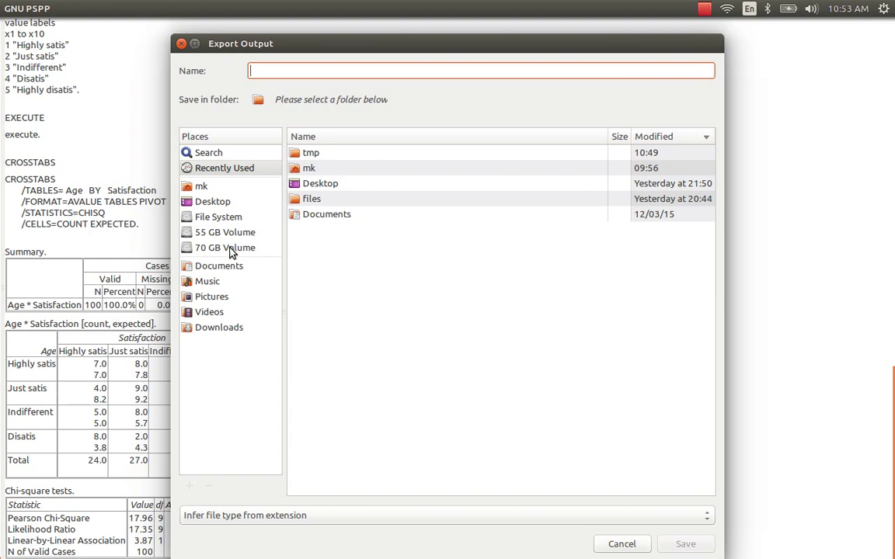
pyautogui.click(214, 201)
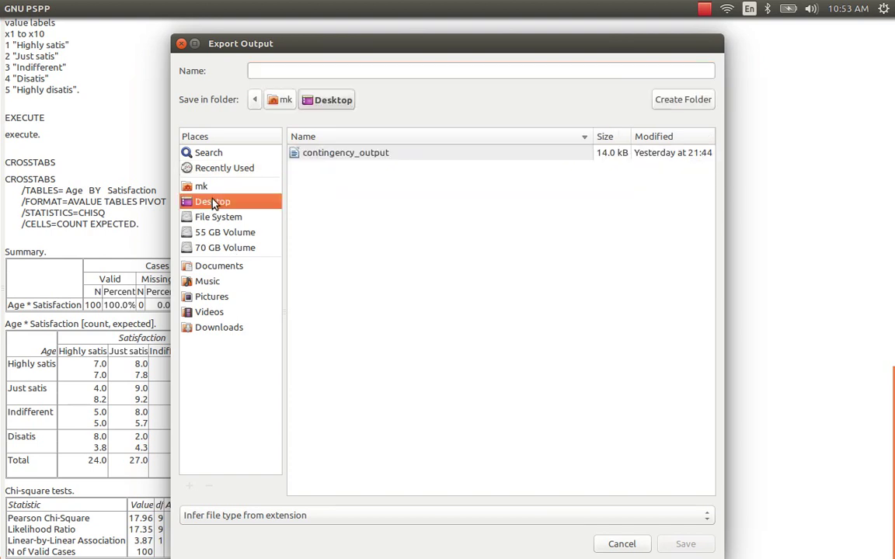
pyautogui.click(256, 70)
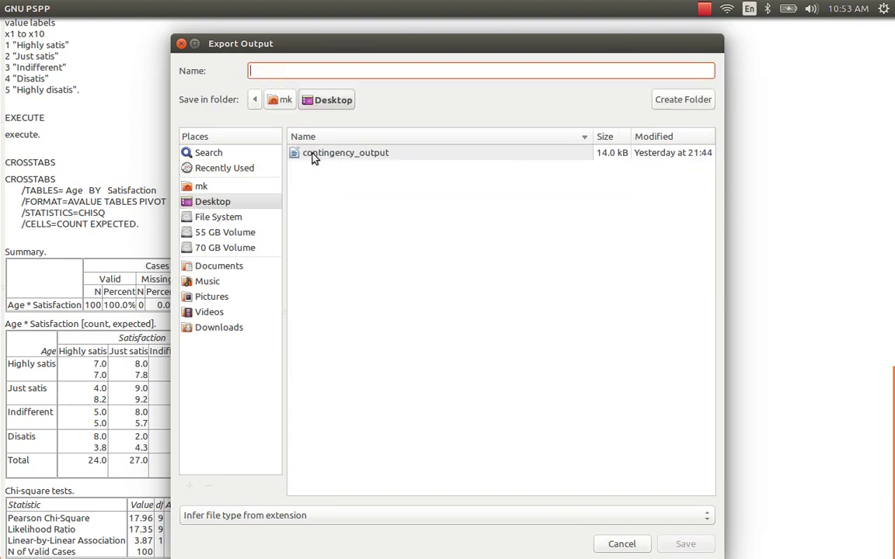
pyautogui.write('contingency_out')
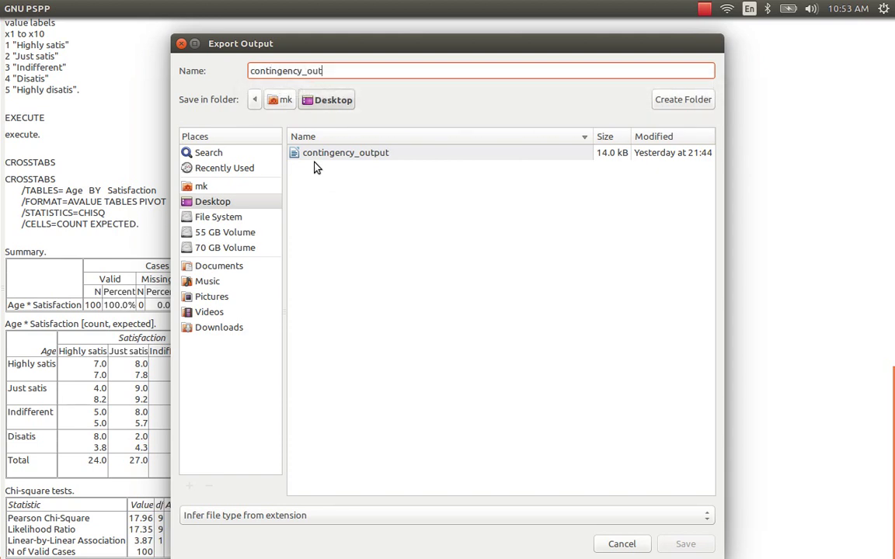
pyautogui.write('put2')
pyautogui.click(415, 517)
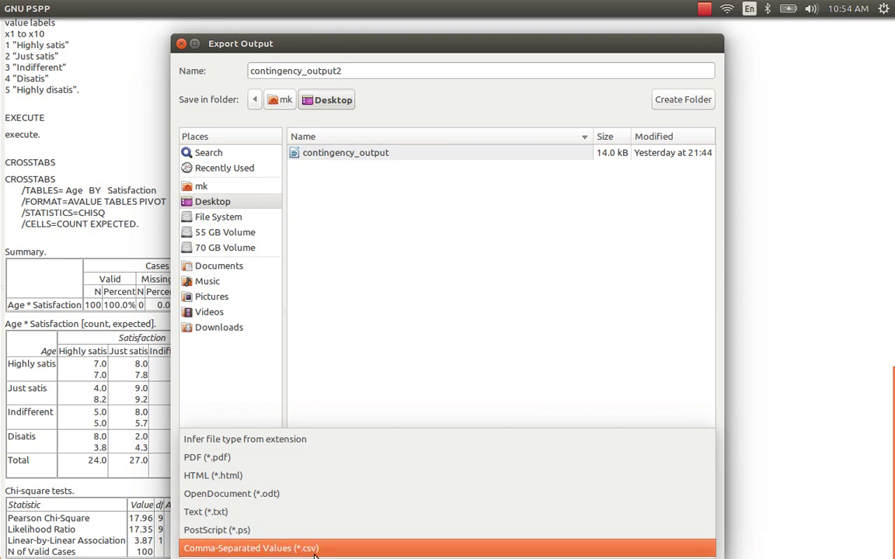
pyautogui.click(294, 500)
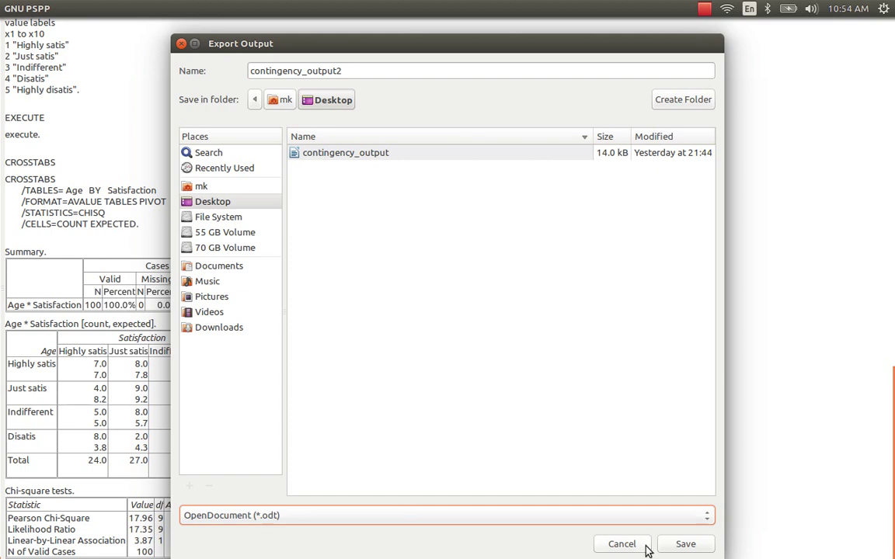
pyautogui.click(684, 544)
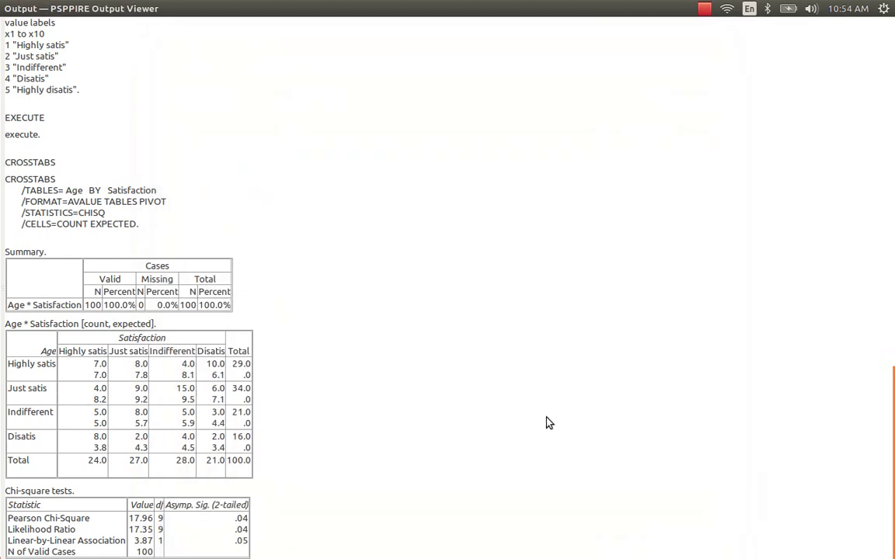
# - Open contingency_output2 from the desktop in LibreOffice Writer and delete everything above the "Age * Satisfaction [count, expected]." heading
pyautogui.hotkey('ctrl', 'w')
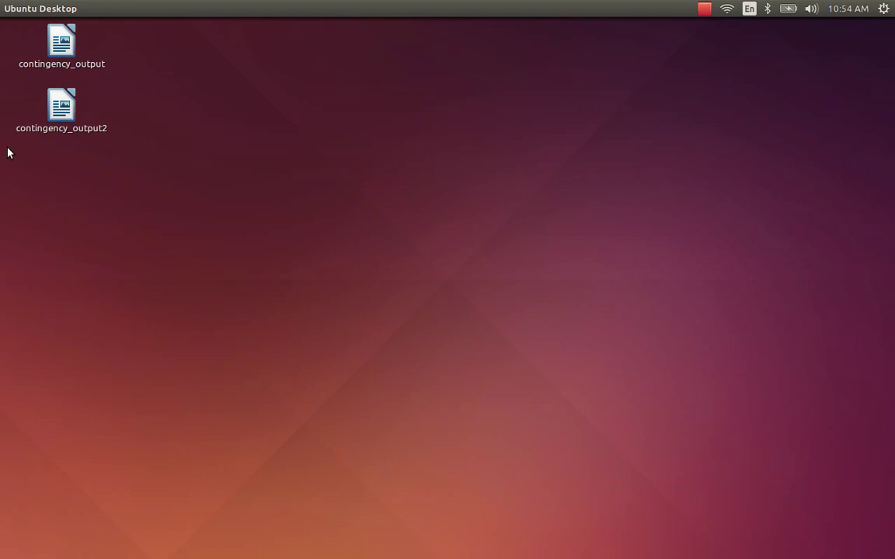
pyautogui.doubleClick(65, 111)
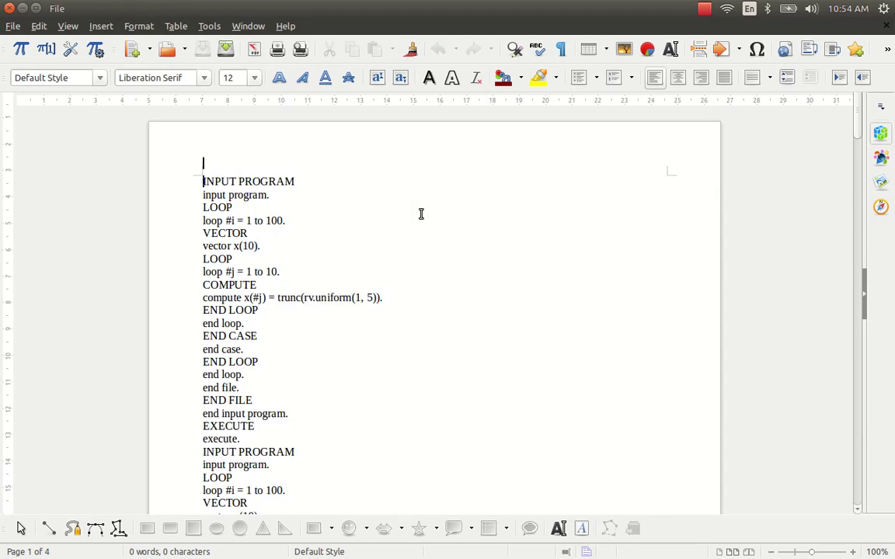
pyautogui.press('Down')
pyautogui.hotkey('shift', 'End')
pyautogui.hotkey('shift', 'Down')
pyautogui.hotkey('shift', 'Down')
pyautogui.hotkey('shift', 'Down')
pyautogui.hotkey('shift', 'Down')
pyautogui.hotkey('shift', 'Down')
pyautogui.hotkey('shift', 'Down')
pyautogui.hotkey('shift', 'Down')
pyautogui.hotkey('shift', 'Down')
pyautogui.hotkey('shift', 'Down')
pyautogui.hotkey('shift', 'Down')
pyautogui.hotkey('shift', 'Down')
pyautogui.hotkey('shift', 'Down')
pyautogui.hotkey('shift', 'Down')
pyautogui.hotkey('shift', 'Down')
pyautogui.hotkey('shift', 'Down')
pyautogui.hotkey('shift', 'Down')
pyautogui.hotkey('shift', 'Down')
pyautogui.hotkey('shift', 'Down')
pyautogui.hotkey('shift', 'Down')
pyautogui.hotkey('shift', 'Down')
pyautogui.hotkey('shift', 'Down')
pyautogui.hotkey('shift', 'Down')
pyautogui.hotkey('shift', 'Down')
pyautogui.hotkey('shift', 'Down')
pyautogui.hotkey('shift', 'Down')
pyautogui.hotkey('shift', 'Down')
pyautogui.hotkey('shift', 'Down')
pyautogui.hotkey('shift', 'Down')
pyautogui.hotkey('shift', 'Down')
pyautogui.hotkey('shift', 'Down')
pyautogui.hotkey('shift', 'Down')
pyautogui.hotkey('shift', 'Down')
pyautogui.hotkey('shift', 'Down')
pyautogui.hotkey('shift', 'Down')
pyautogui.hotkey('shift', 'Down')
pyautogui.hotkey('shift', 'Down')
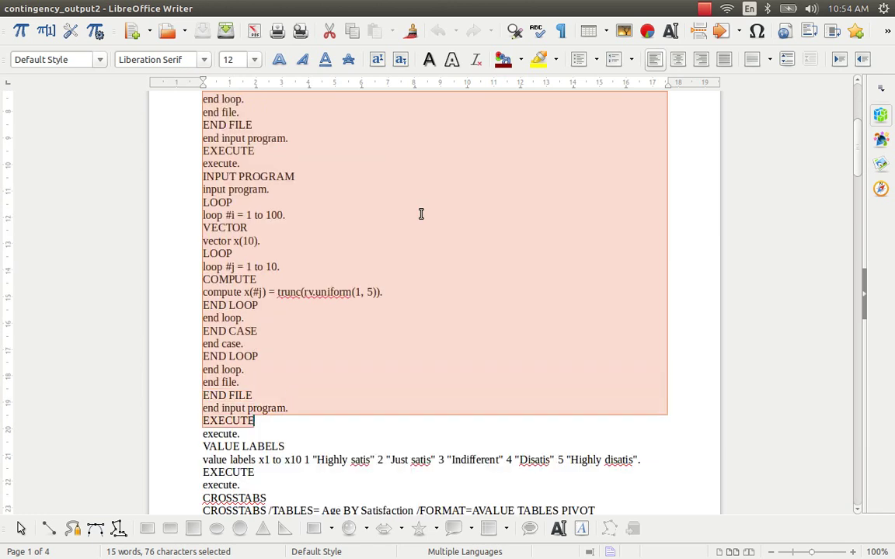
pyautogui.hotkey('shift', 'Down')
pyautogui.hotkey('shift', 'Down')
pyautogui.hotkey('shift', 'Down')
pyautogui.hotkey('shift', 'Down')
pyautogui.hotkey('shift', 'Down')
pyautogui.hotkey('shift', 'Down')
pyautogui.hotkey('shift', 'Down')
pyautogui.hotkey('shift', 'Down')
pyautogui.hotkey('shift', 'Down')
pyautogui.hotkey('shift', 'Down')
pyautogui.hotkey('shift', 'Down')
pyautogui.hotkey('shift', 'Down')
pyautogui.hotkey('shift', 'Down')
pyautogui.hotkey('shift', 'Down')
pyautogui.hotkey('shift', 'Down')
pyautogui.hotkey('shift', 'Down')
pyautogui.hotkey('shift', 'Up')
pyautogui.hotkey('shift', 'Down')
pyautogui.press('Delete')
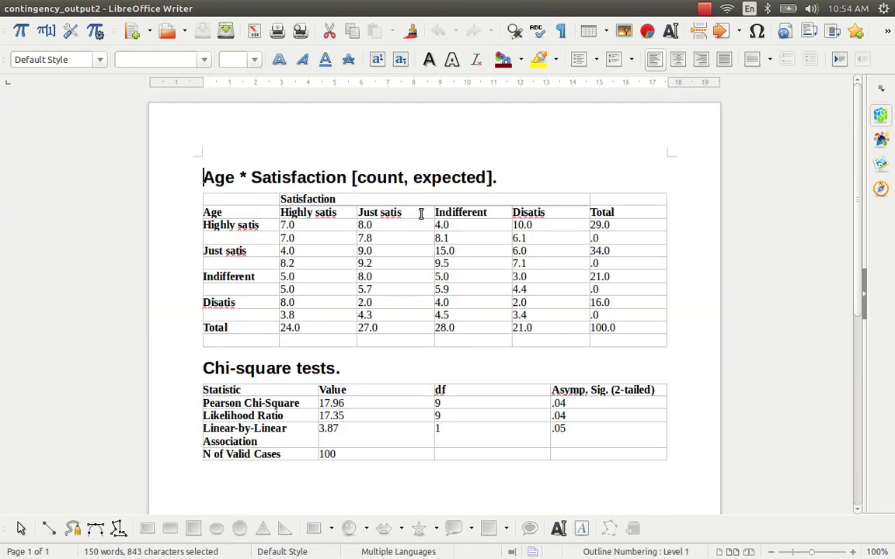
# - Centre the Age * Satisfaction table's cells from the Highly satis column through the Total column, starting at the column-heading row
pyautogui.press('Down')
pyautogui.press('Down')
pyautogui.press('Down')
pyautogui.press('Down')
pyautogui.press('Down')
pyautogui.press('Down')
pyautogui.press('Down')
pyautogui.press('Down')
pyautogui.press('Down')
pyautogui.press('Down')
pyautogui.press('Down')
pyautogui.press('Down')
pyautogui.press('Down')
pyautogui.press('Down')
pyautogui.press('Down')
pyautogui.press('Down')
pyautogui.press('Down')
pyautogui.press('Up')
pyautogui.press('Up')
pyautogui.press('Up')
pyautogui.press('Up')
pyautogui.press('Up')
pyautogui.press('Up')
pyautogui.press('Up')
pyautogui.press('Up')
pyautogui.press('Up')
pyautogui.press('Up')
pyautogui.press('Up')
pyautogui.press('Up')
pyautogui.press('Up')
pyautogui.press('Right')
pyautogui.press('Right')
pyautogui.press('Right')
pyautogui.press('Right')
pyautogui.hotkey('shift', 'End')
pyautogui.hotkey('shift', 'Right')
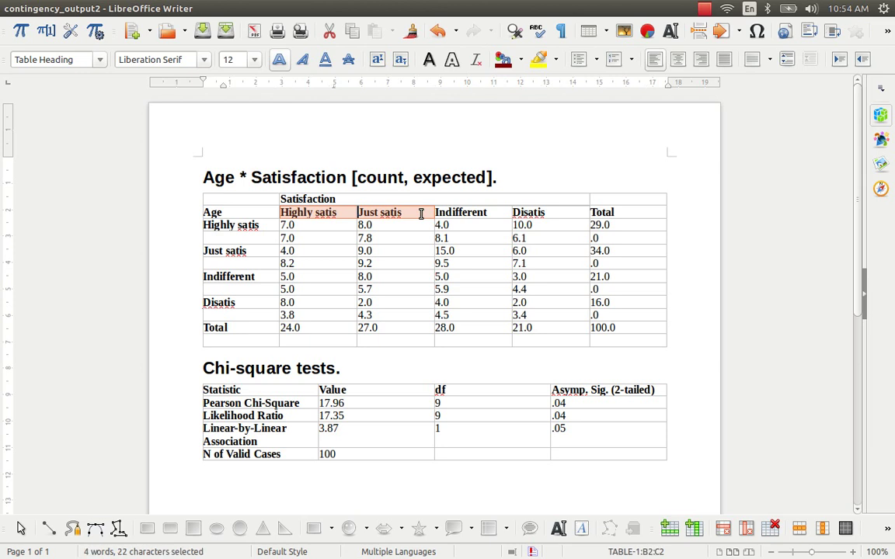
pyautogui.hotkey('ctrl', 'shift', 'End')
pyautogui.hotkey('ctrl', 'e')
# - Centre the Value, df and Asymp. Sig. (2-tailed) columns of the Chi-square tests table, including their headings
pyautogui.press('Down')
pyautogui.press('Down')
pyautogui.press('Down')
pyautogui.press('Down')
pyautogui.press('Up')
pyautogui.press('Up')
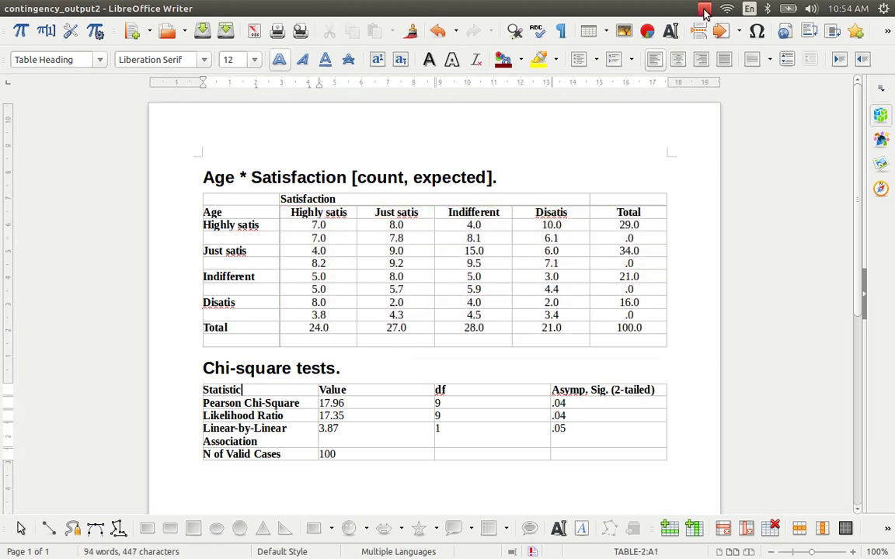
pyautogui.click(704, 13)
pyautogui.click(413, 346)
pyautogui.press('Right')
pyautogui.hotkey('ctrl', 'shift', 'End')
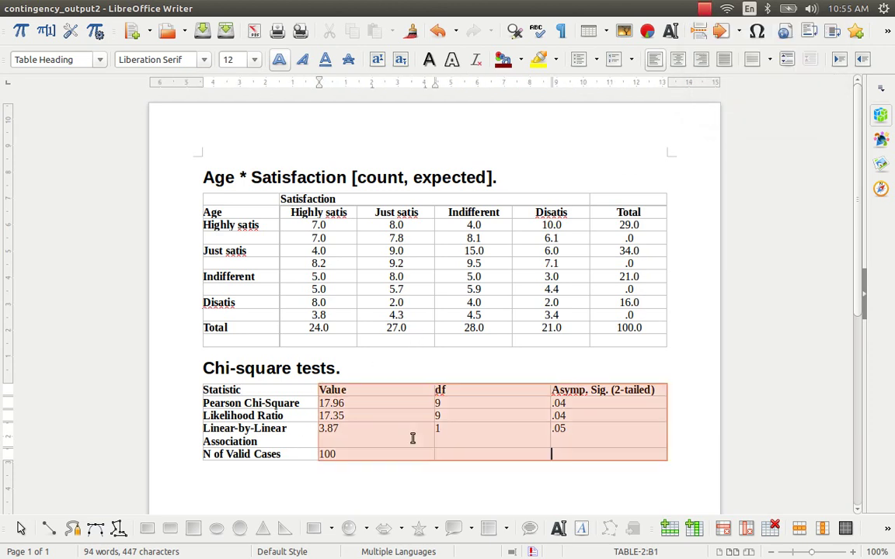
pyautogui.hotkey('ctrl', 'e')
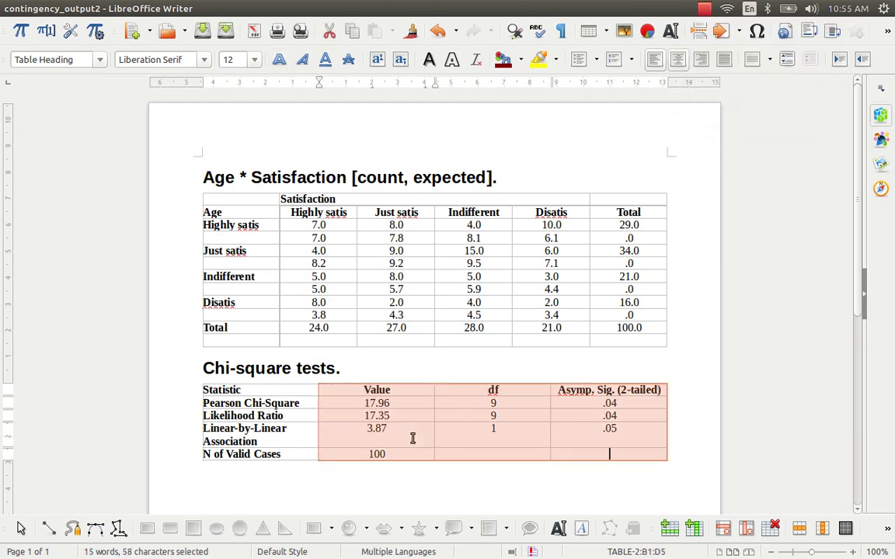
pyautogui.click(443, 411)
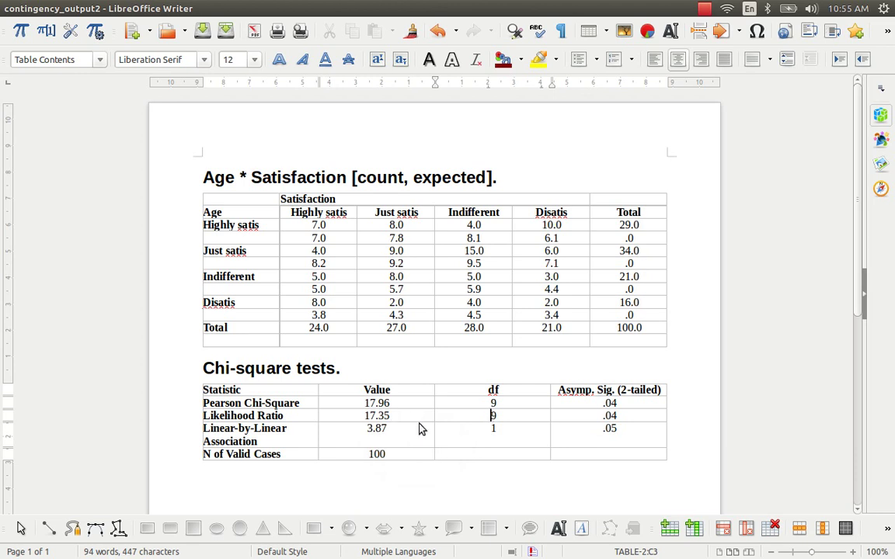
# - Check the variable list in the PSPPIRE Data Editor, then return to the Writer document
pyautogui.hotkey('alt', 'Tab')
pyautogui.hotkey('alt', 'Tab')
pyautogui.press('Tab')
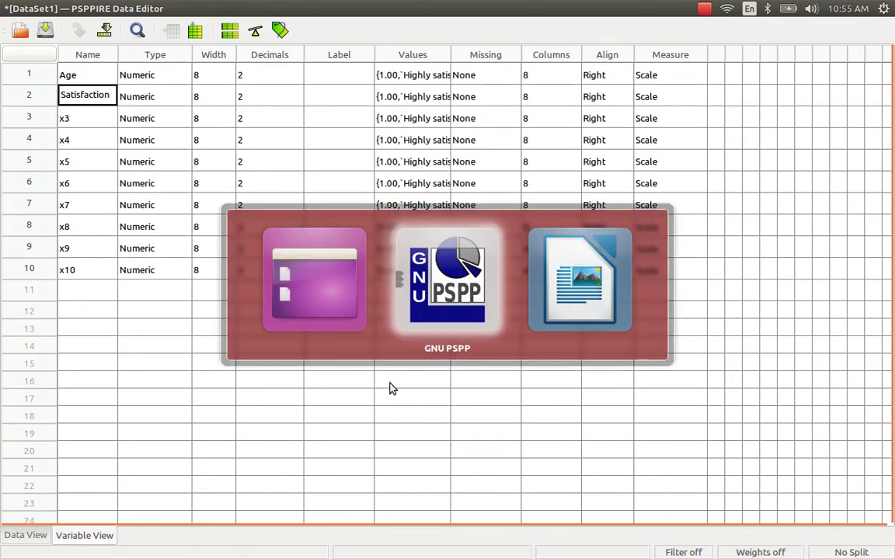
pyautogui.hotkey('alt', 'Tab')
pyautogui.hotkey('alt', 'Tab')
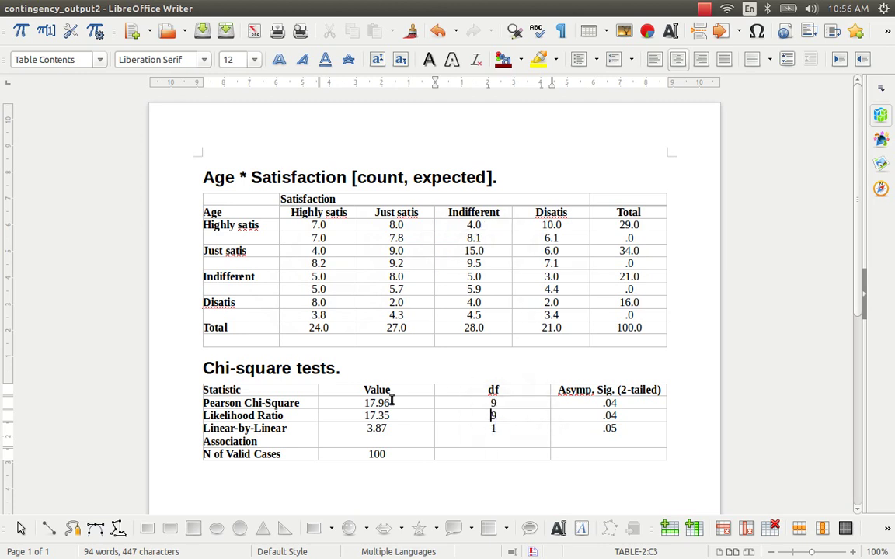
# - Examine the Pearson Chi-Square, Likelihood Ratio and Linear-by-Linear Association values in the Chi-square tests table, highlighting the Pearson value
pyautogui.moveTo(360, 404); pyautogui.dragTo(366, 432)
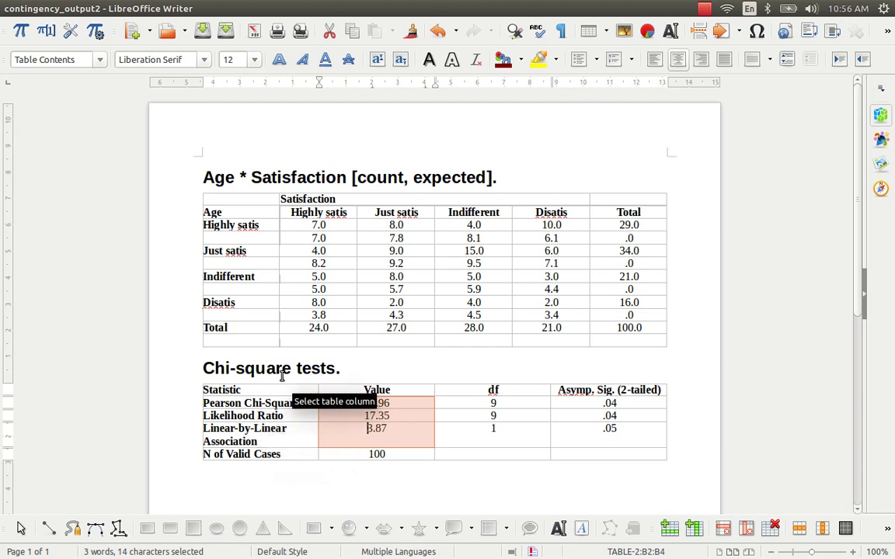
pyautogui.click(277, 403)
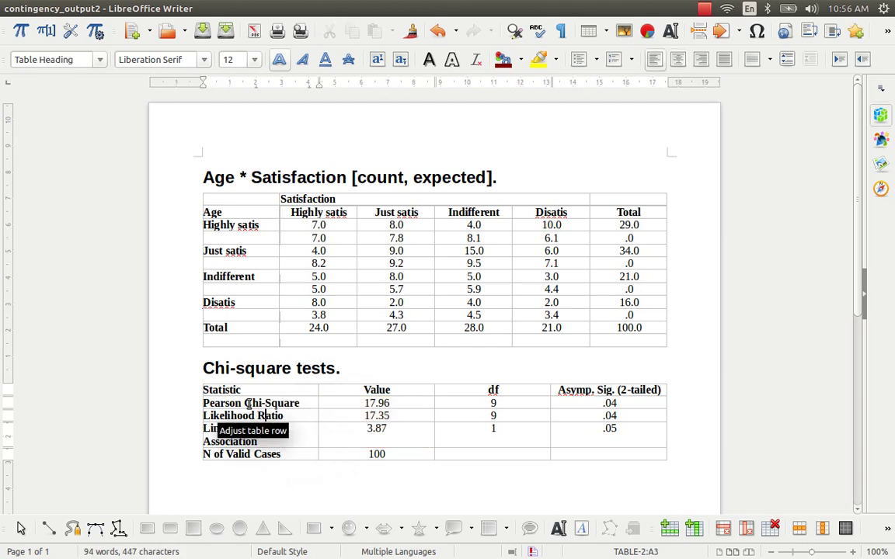
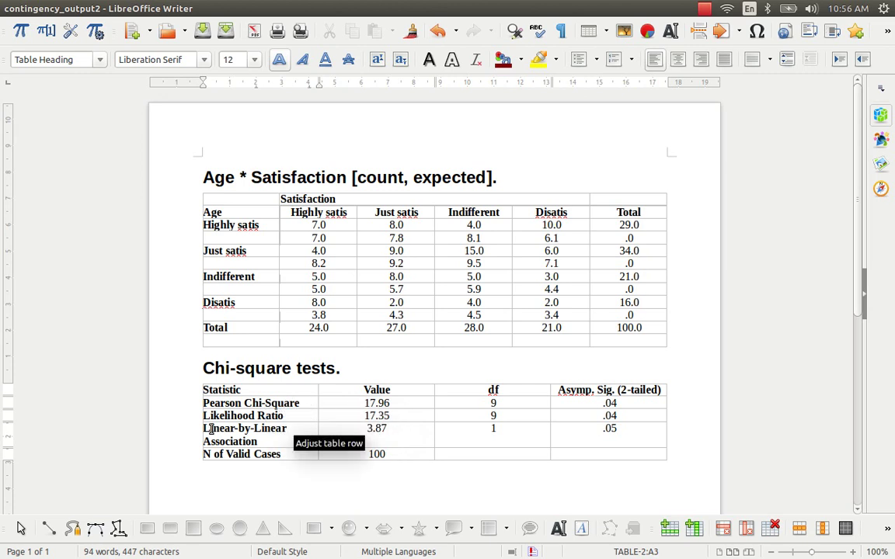
pyautogui.moveTo(204, 428); pyautogui.dragTo(275, 441)
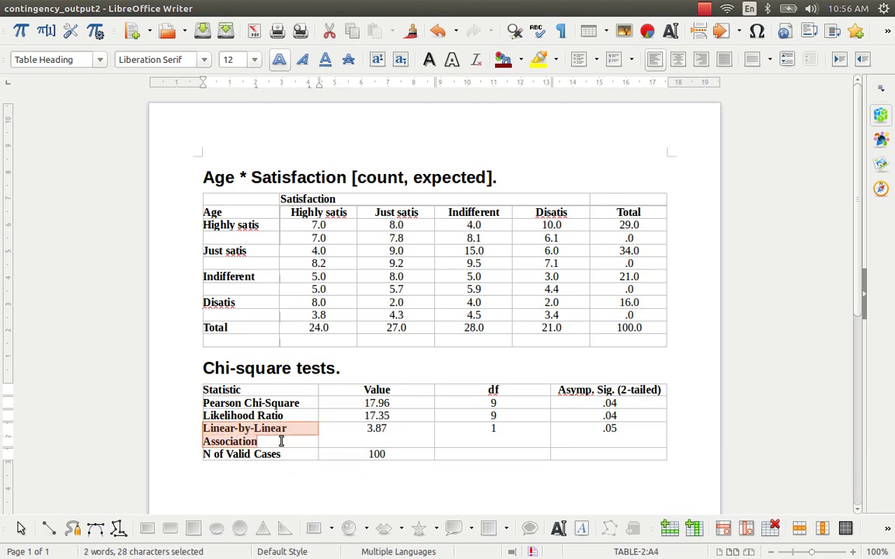
pyautogui.moveTo(363, 400); pyautogui.dragTo(398, 426)
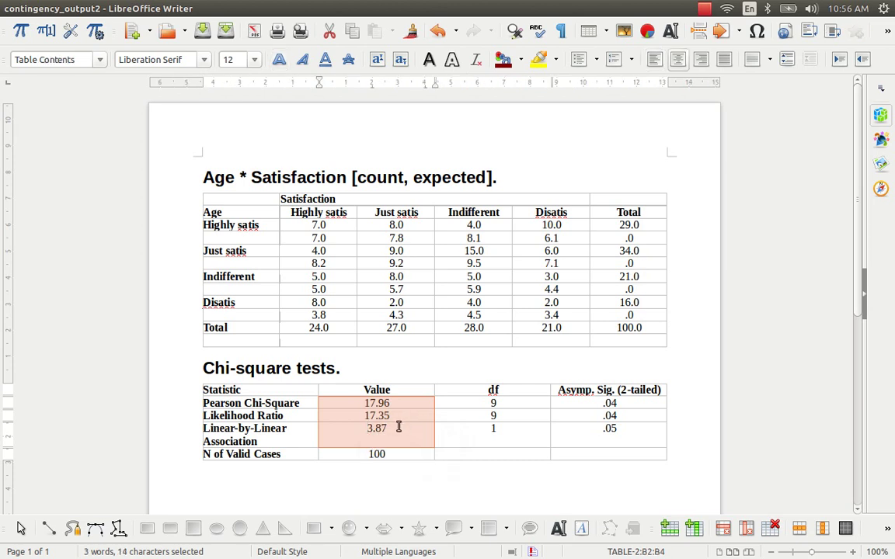
pyautogui.click(390, 428)
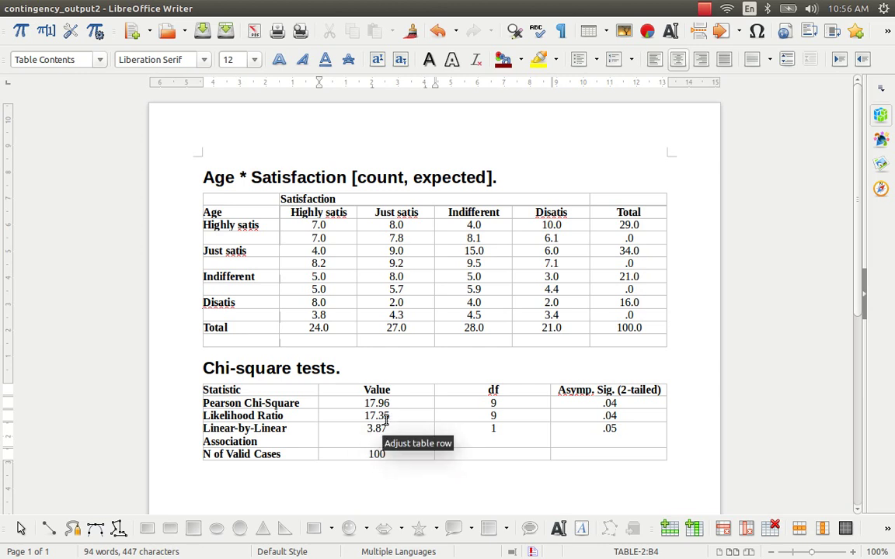
pyautogui.moveTo(363, 401); pyautogui.dragTo(391, 401)
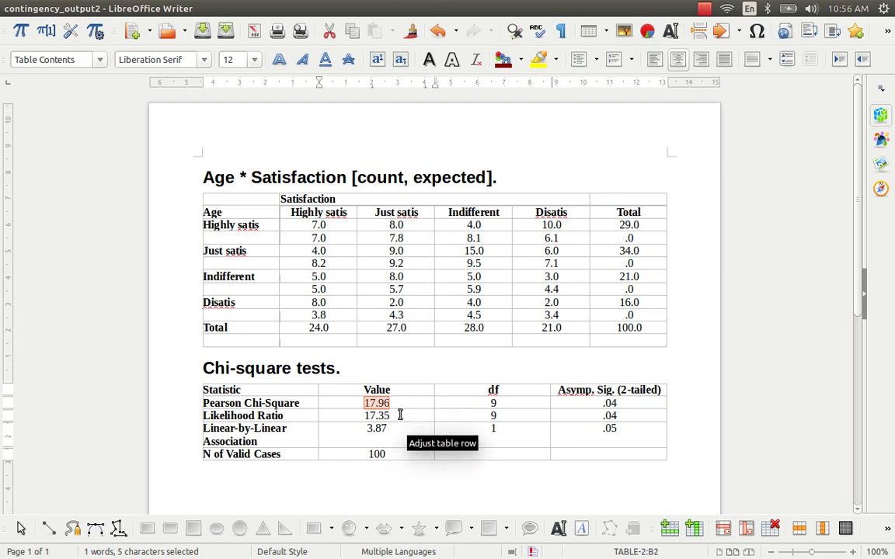
# - Open gnome-paint in a maximized window and enlarge the blank canvas to 1208x701
pyautogui.press('super')
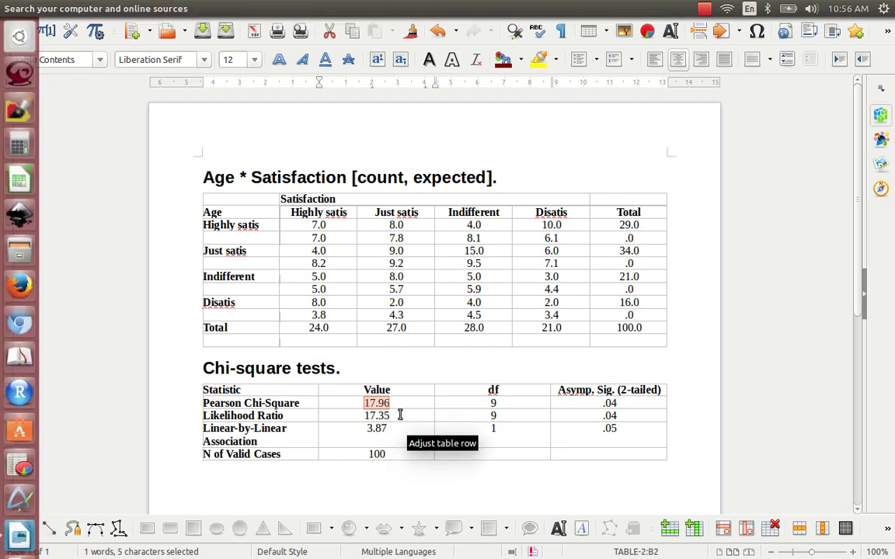
pyautogui.press('Escape')
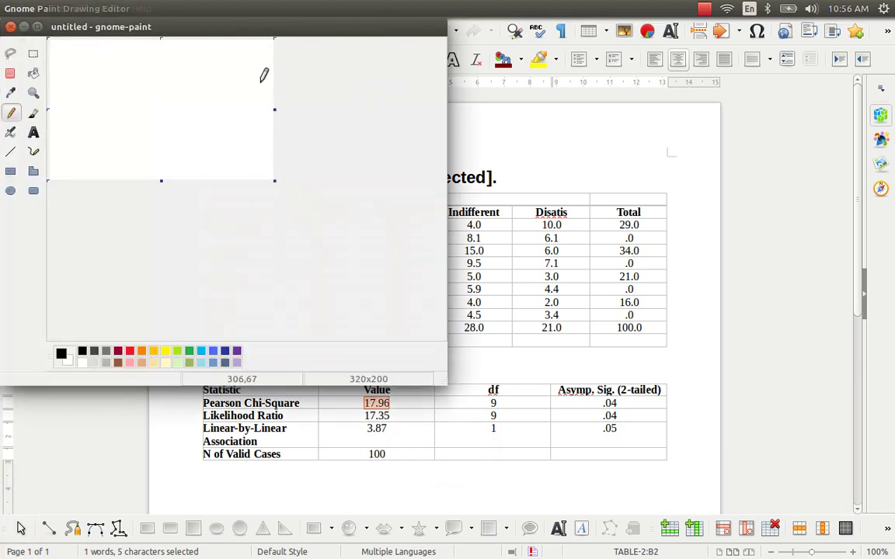
pyautogui.doubleClick(214, 26)
pyautogui.moveTo(269, 157); pyautogui.dragTo(892, 511)
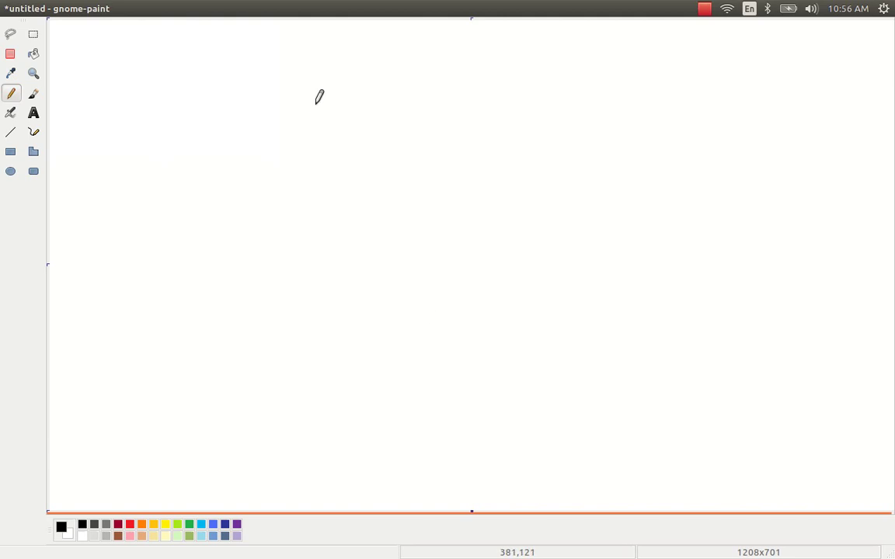
# - Handwrite the Pearson chi-square formula, X² with subscript v = Σ (O − E)² / E, across the upper part of the canvas with the pencil
pyautogui.moveTo(208, 99)
pyautogui.mouseDown()
pyautogui.moveTo(241, 142)
pyautogui.moveTo(247, 120)
pyautogui.mouseUp()
pyautogui.moveTo(231, 88); pyautogui.dragTo(216, 143)
pyautogui.moveTo(249, 72)
pyautogui.mouseDown()
pyautogui.moveTo(259, 69)
pyautogui.moveTo(263, 91)
pyautogui.mouseUp()
pyautogui.moveTo(278, 114); pyautogui.dragTo(316, 115)
pyautogui.moveTo(284, 128); pyautogui.dragTo(307, 127)
pyautogui.moveTo(397, 87)
pyautogui.mouseDown()
pyautogui.moveTo(378, 103)
pyautogui.moveTo(393, 124)
pyautogui.mouseUp()
pyautogui.moveTo(430, 81); pyautogui.dragTo(433, 153)
pyautogui.moveTo(453, 107)
pyautogui.mouseDown()
pyautogui.moveTo(473, 119)
pyautogui.moveTo(502, 115)
pyautogui.mouseUp()
pyautogui.moveTo(521, 107)
pyautogui.mouseDown()
pyautogui.moveTo(517, 122)
pyautogui.moveTo(523, 112)
pyautogui.moveTo(543, 124)
pyautogui.mouseUp()
pyautogui.moveTo(550, 68); pyautogui.dragTo(583, 80)
pyautogui.moveTo(428, 155); pyautogui.dragTo(560, 150)
pyautogui.moveTo(491, 177)
pyautogui.mouseDown()
pyautogui.moveTo(497, 206)
pyautogui.moveTo(494, 182)
pyautogui.moveTo(508, 190)
pyautogui.mouseUp()
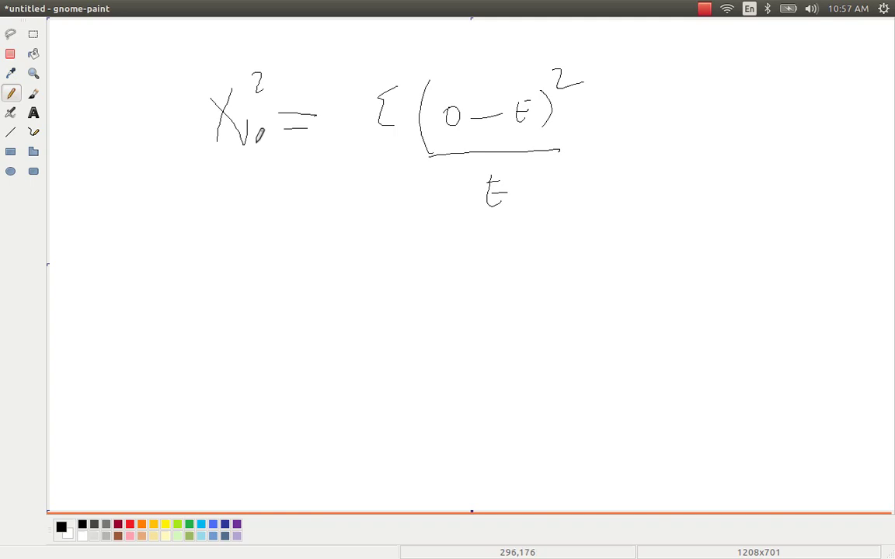
# - Handwrite the likelihood ratio formula, G² = 2 Σ Oᵢ log(Oᵢ / Eᵢ), with ∀i beneath the sum, below the Pearson formula on the gnome-paint canvas
pyautogui.hotkey('alt', 'Tab')
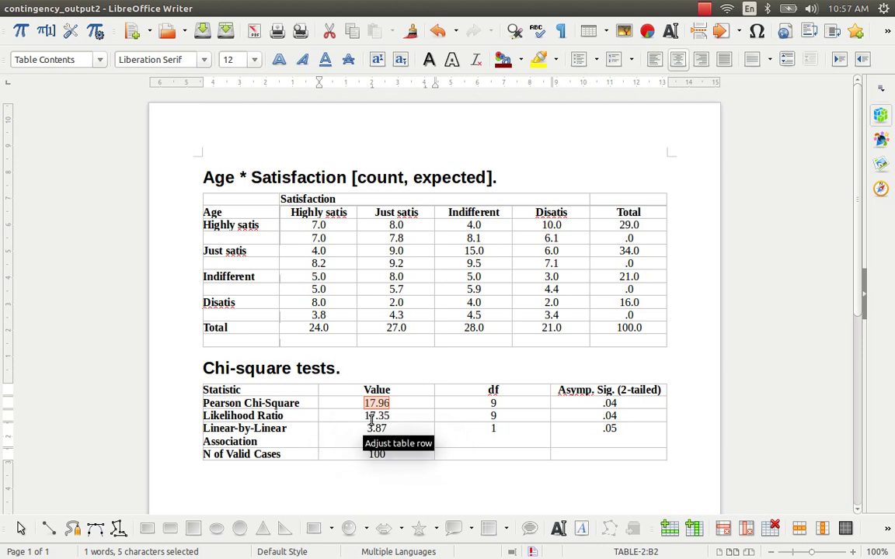
pyautogui.hotkey('alt', 'Tab')
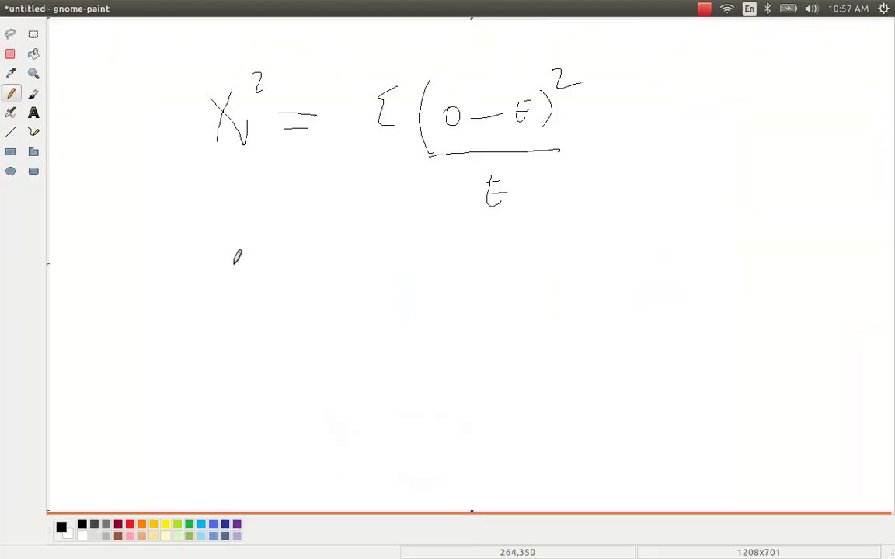
pyautogui.moveTo(246, 248)
pyautogui.mouseDown()
pyautogui.moveTo(221, 272)
pyautogui.moveTo(233, 273)
pyautogui.moveTo(232, 258)
pyautogui.moveTo(249, 291)
pyautogui.mouseUp()
pyautogui.moveTo(253, 232)
pyautogui.mouseDown()
pyautogui.moveTo(300, 255)
pyautogui.moveTo(300, 265)
pyautogui.moveTo(346, 263)
pyautogui.moveTo(377, 278)
pyautogui.mouseUp()
pyautogui.moveTo(417, 248)
pyautogui.mouseDown()
pyautogui.moveTo(411, 257)
pyautogui.moveTo(424, 285)
pyautogui.moveTo(413, 308)
pyautogui.moveTo(443, 317)
pyautogui.mouseUp()
pyautogui.click(439, 293)
pyautogui.moveTo(482, 247); pyautogui.dragTo(506, 289)
pyautogui.click(507, 267)
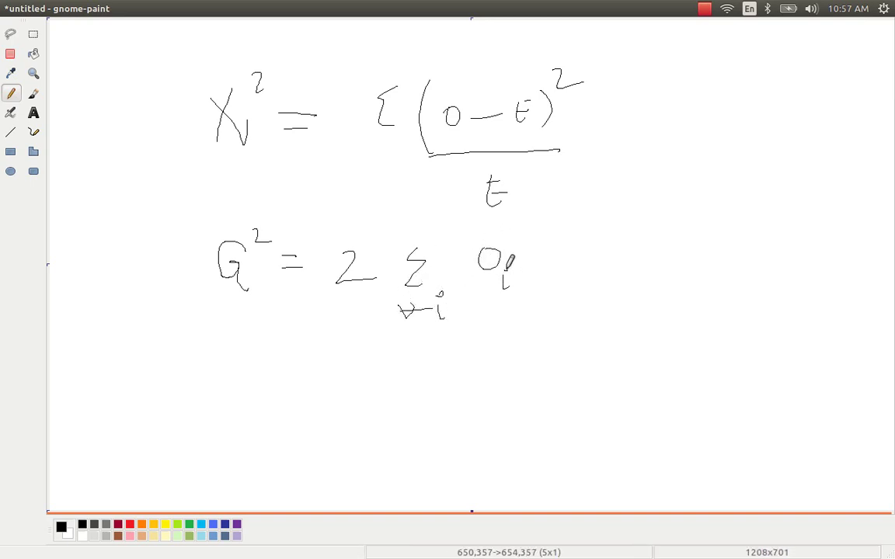
pyautogui.moveTo(532, 240)
pyautogui.mouseDown()
pyautogui.moveTo(534, 265)
pyautogui.moveTo(575, 247)
pyautogui.moveTo(568, 277)
pyautogui.mouseUp()
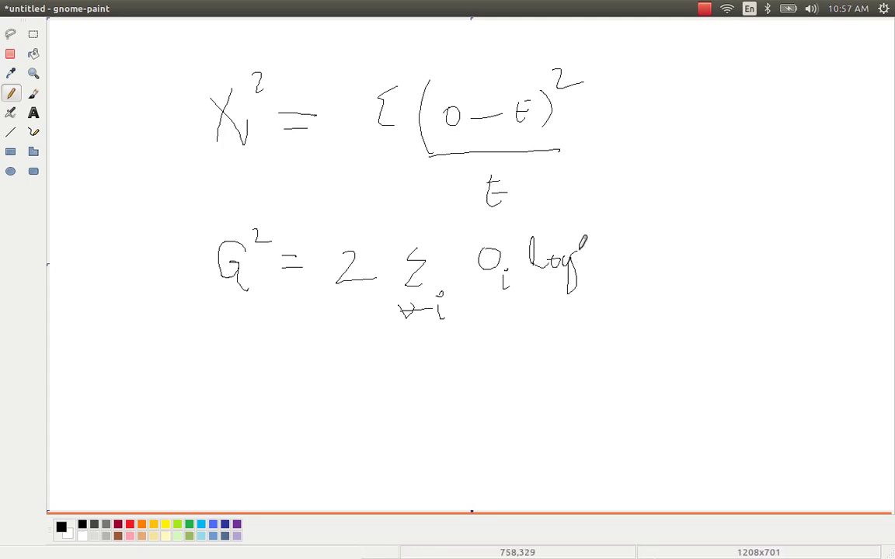
pyautogui.moveTo(595, 222)
pyautogui.mouseDown()
pyautogui.moveTo(611, 318)
pyautogui.moveTo(611, 248)
pyautogui.mouseUp()
pyautogui.moveTo(631, 227)
pyautogui.mouseDown()
pyautogui.moveTo(618, 262)
pyautogui.moveTo(659, 273)
pyautogui.mouseUp()
pyautogui.click(635, 239)
pyautogui.moveTo(642, 278)
pyautogui.mouseDown()
pyautogui.moveTo(624, 306)
pyautogui.moveTo(647, 306)
pyautogui.mouseUp()
pyautogui.hotkey('ctrl', 'z')
pyautogui.moveTo(666, 228)
pyautogui.mouseDown()
pyautogui.moveTo(684, 340)
pyautogui.moveTo(670, 351)
pyautogui.mouseUp()
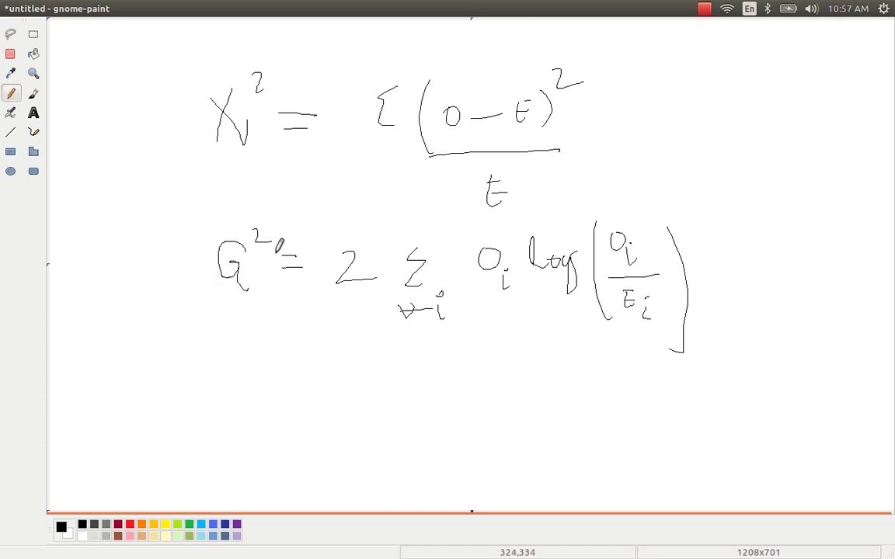
# - Switch to the Writer document and examine the Linear-by-Linear Association value and the Asymp. Sig. entries in the Chi-square tests table, highlighting them
pyautogui.hotkey('alt', 'Tab')
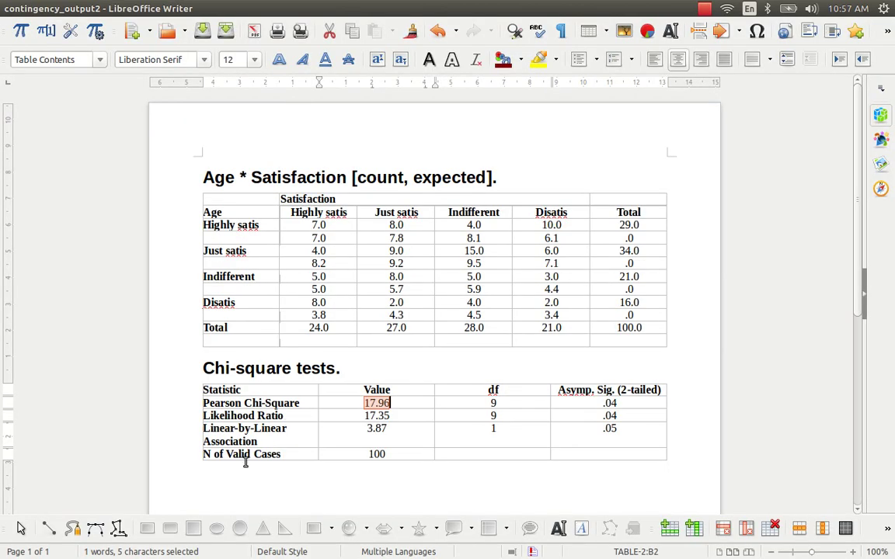
pyautogui.moveTo(205, 428); pyautogui.dragTo(289, 440)
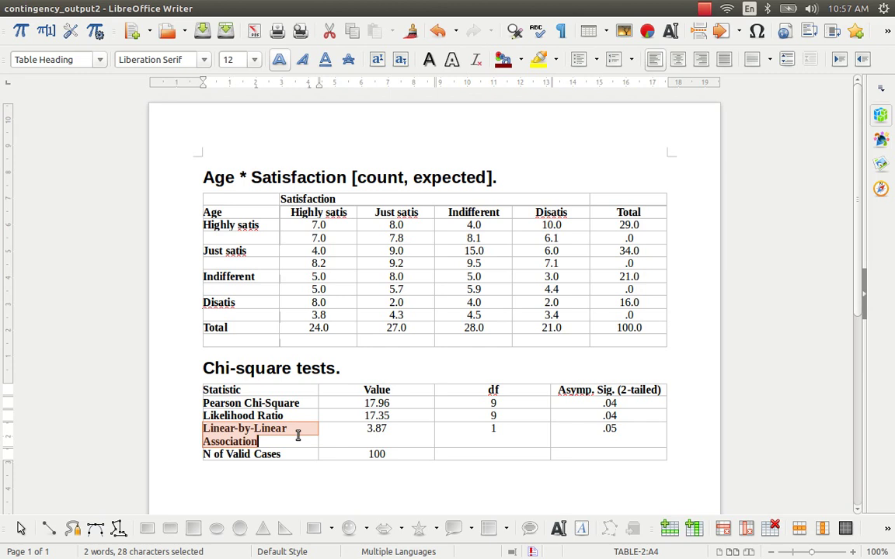
pyautogui.moveTo(364, 429); pyautogui.dragTo(396, 430)
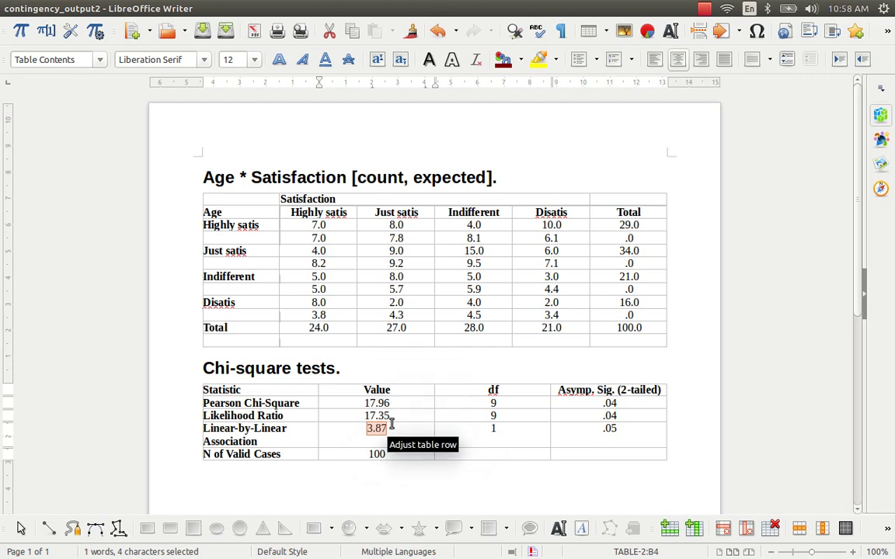
pyautogui.moveTo(602, 403); pyautogui.dragTo(613, 403)
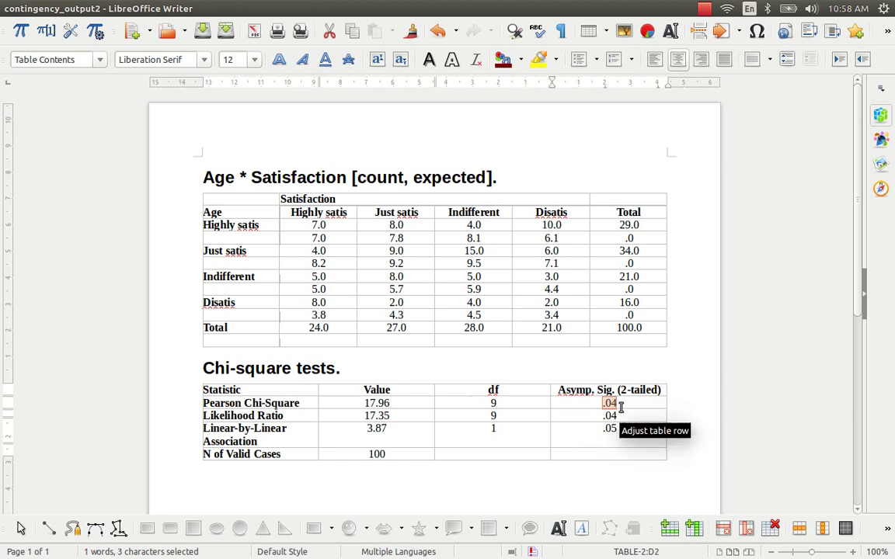
pyautogui.click(621, 418)
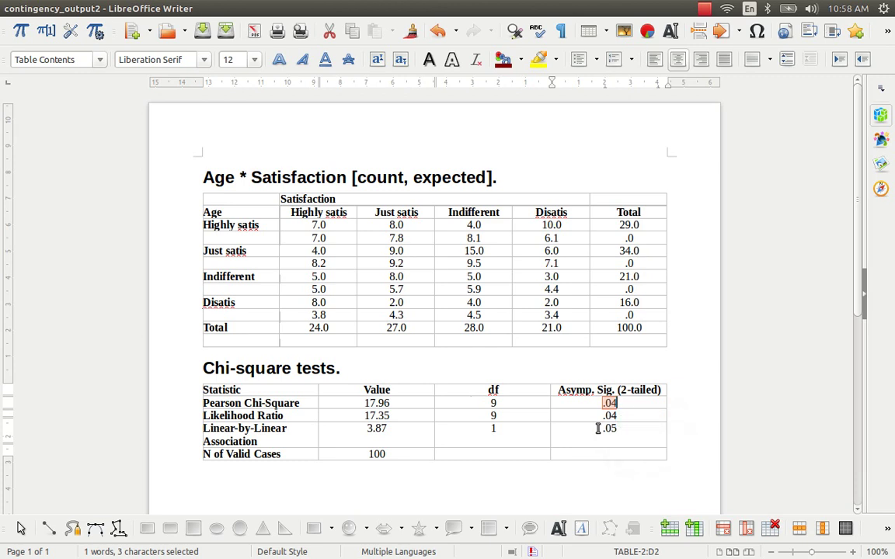
pyautogui.moveTo(603, 429); pyautogui.dragTo(621, 429)
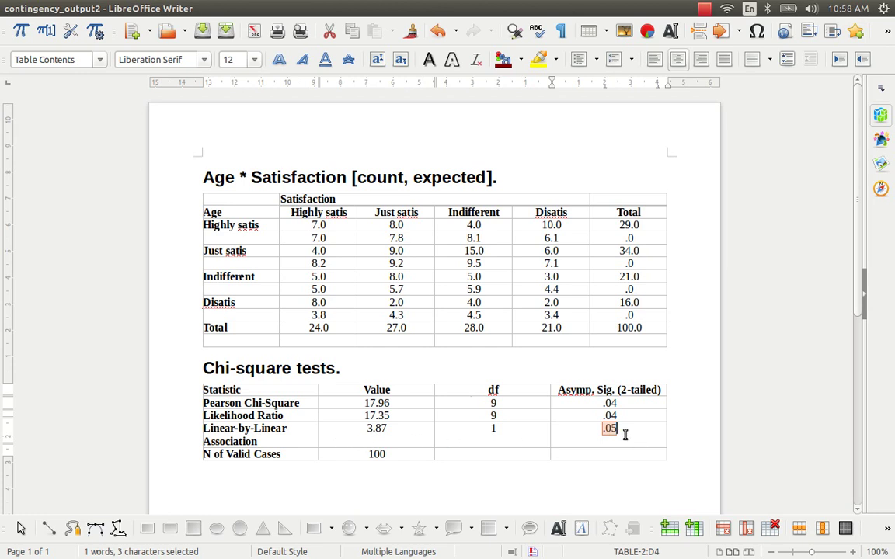
pyautogui.moveTo(369, 432); pyautogui.dragTo(406, 428)
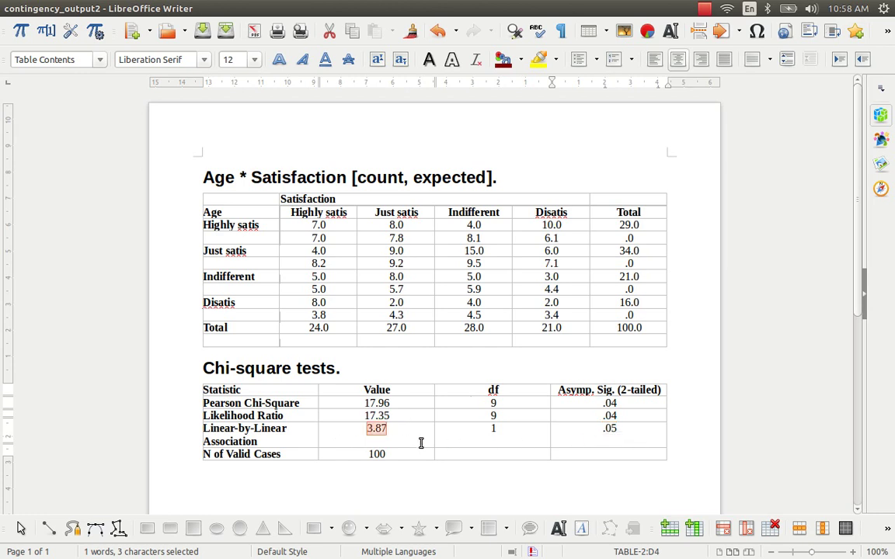
pyautogui.click(603, 431)
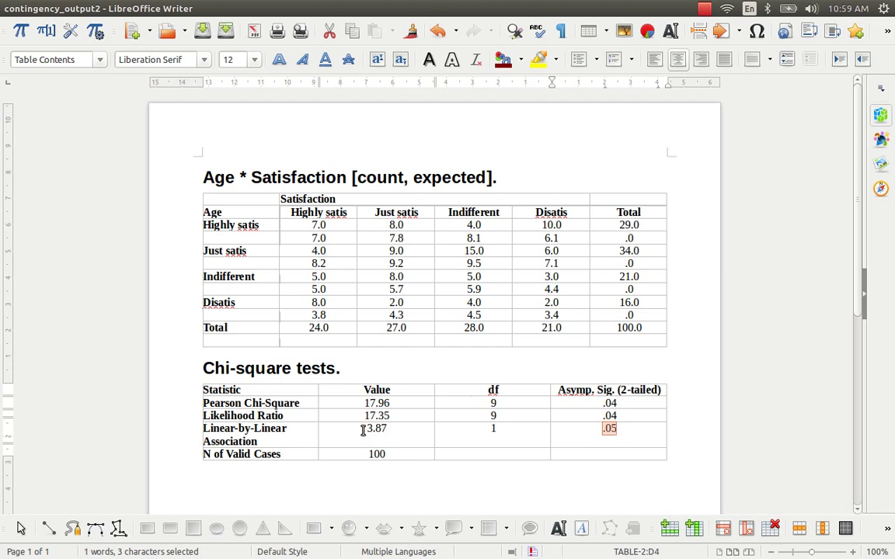
pyautogui.moveTo(366, 429)
pyautogui.mouseDown()
pyautogui.moveTo(385, 429)
pyautogui.moveTo(365, 431)
pyautogui.mouseUp()
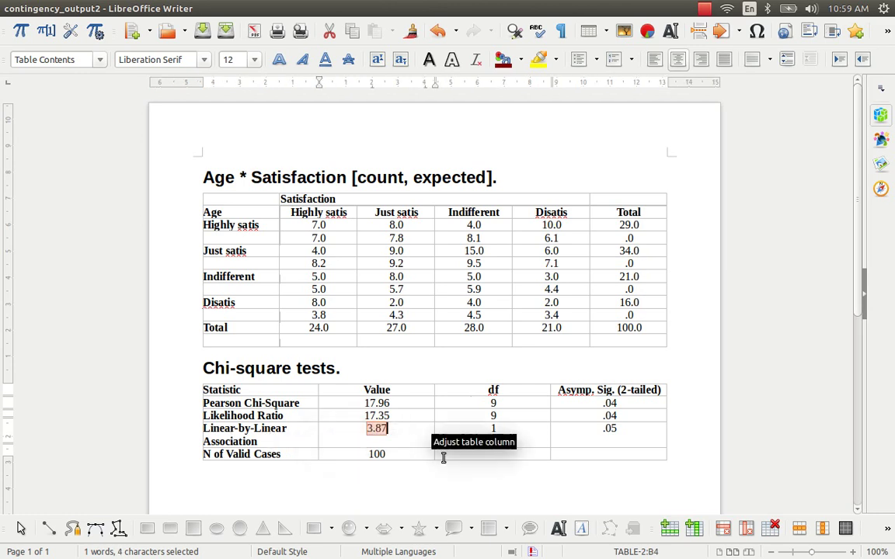
# - Switch to gnome-paint, create a new drawing in a maximized window and enlarge its blank canvas to 1204x728
pyautogui.hotkey('alt', 'Tab')
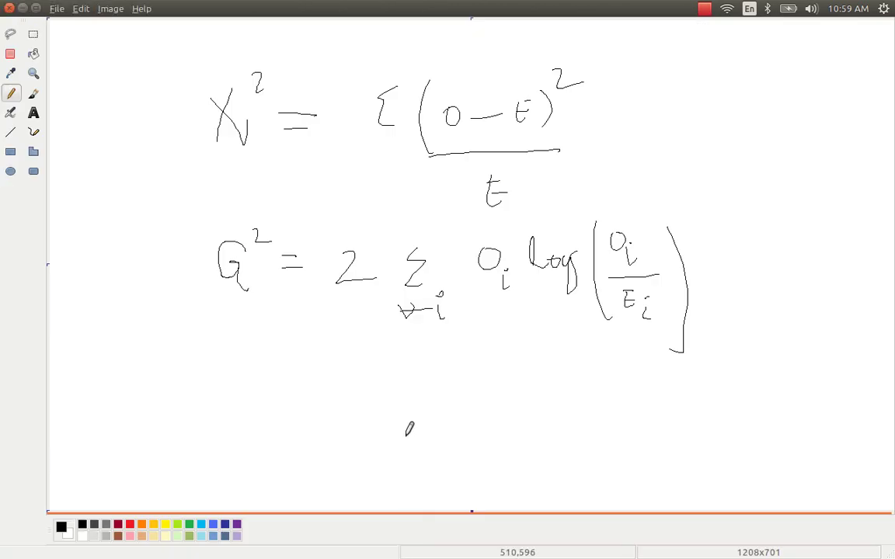
pyautogui.hotkey('alt', 'f')
pyautogui.press('Down')
pyautogui.press('Escape')
pyautogui.hotkey('ctrl', 'n')
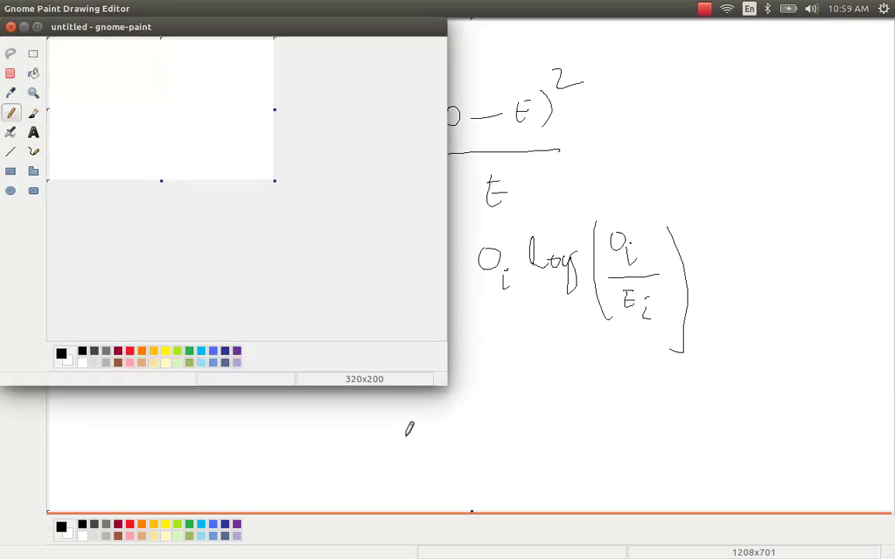
pyautogui.press('ctrl+super+Up')
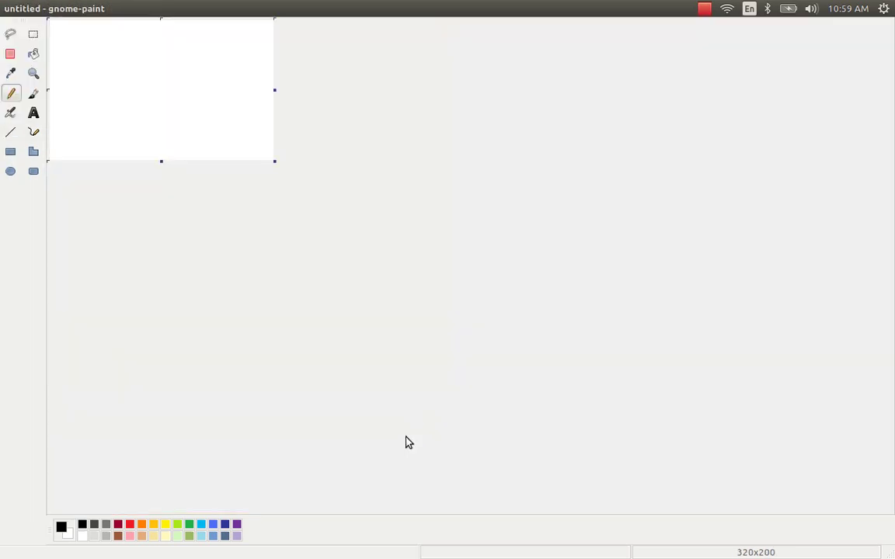
pyautogui.moveTo(270, 156); pyautogui.dragTo(885, 524)
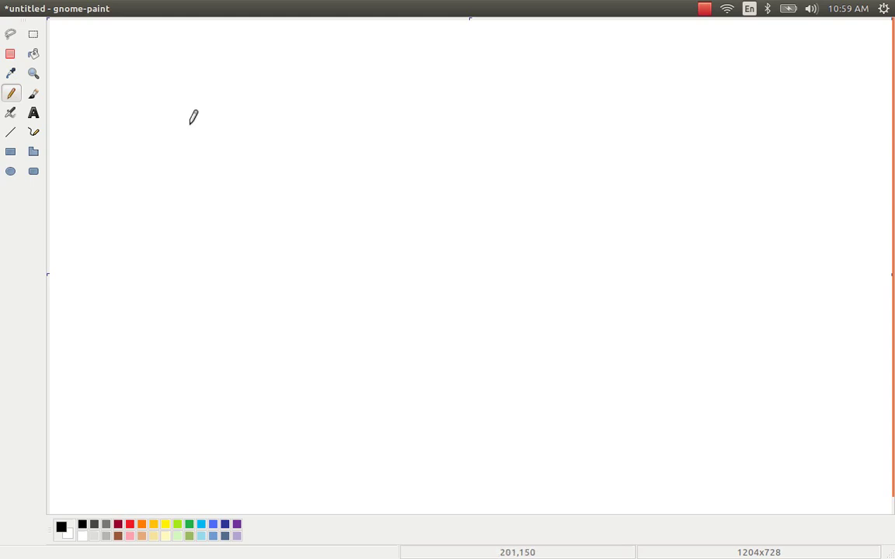
# - Handwrite the linear-by-linear association formula, M² = (N − 1)(r)², across the upper part of the new canvas with the pencil
pyautogui.moveTo(162, 143)
pyautogui.mouseDown()
pyautogui.moveTo(160, 94)
pyautogui.moveTo(190, 94)
pyautogui.moveTo(193, 137)
pyautogui.mouseUp()
pyautogui.moveTo(201, 70)
pyautogui.mouseDown()
pyautogui.moveTo(205, 88)
pyautogui.moveTo(223, 82)
pyautogui.mouseUp()
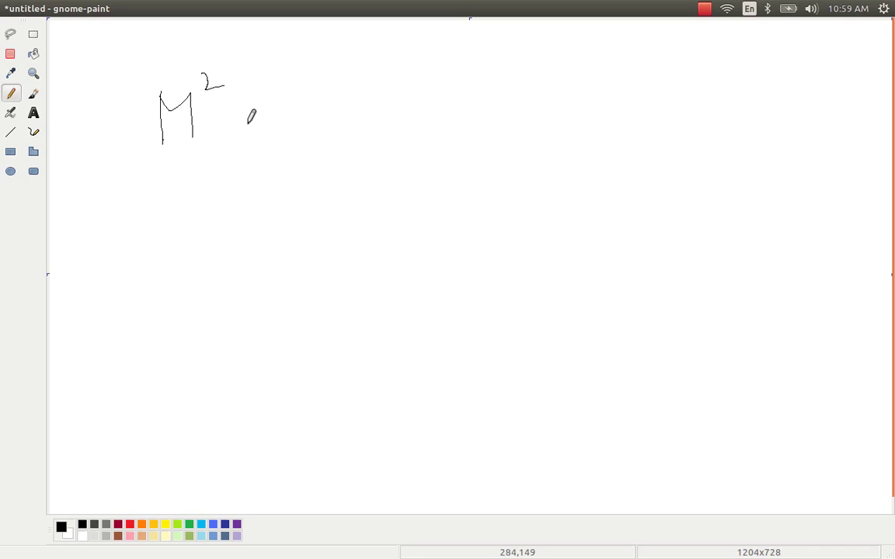
pyautogui.moveTo(246, 111)
pyautogui.mouseDown()
pyautogui.moveTo(272, 113)
pyautogui.moveTo(274, 128)
pyautogui.mouseUp()
pyautogui.moveTo(317, 93)
pyautogui.mouseDown()
pyautogui.moveTo(322, 148)
pyautogui.moveTo(341, 107)
pyautogui.moveTo(375, 129)
pyautogui.mouseUp()
pyautogui.moveTo(394, 96); pyautogui.dragTo(383, 164)
pyautogui.moveTo(433, 93); pyautogui.dragTo(427, 144)
pyautogui.moveTo(440, 111); pyautogui.dragTo(458, 116)
pyautogui.moveTo(470, 100); pyautogui.dragTo(476, 149)
pyautogui.moveTo(483, 84); pyautogui.dragTo(515, 92)
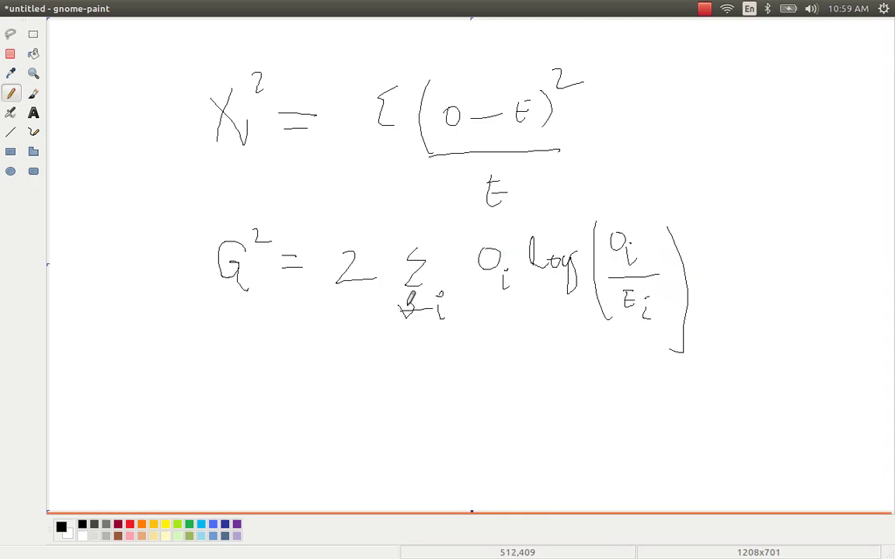
# - Switch to the PSPPIRE Data Editor and open the Bivariate Correlations dialog
pyautogui.hotkey('alt', 'Tab')
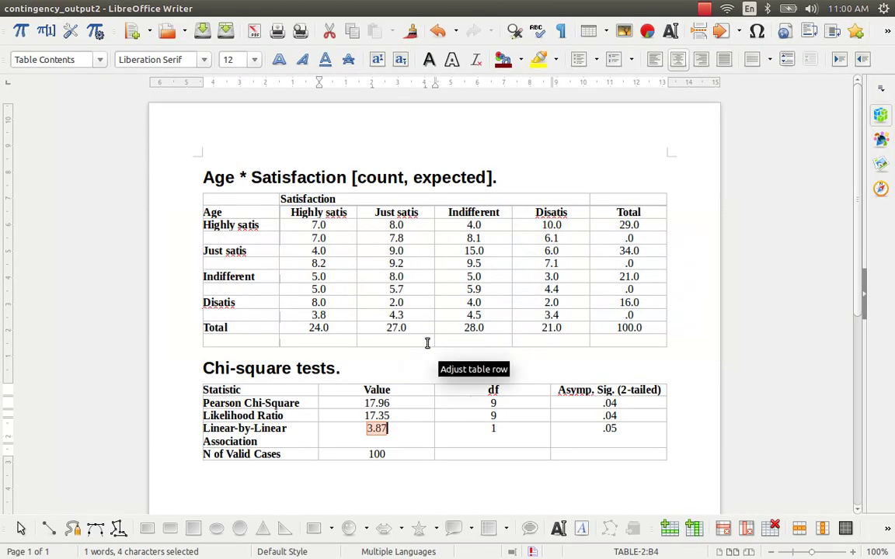
pyautogui.hotkey('alt', 'Tab')
pyautogui.hotkey('alt', 'Tab')
pyautogui.hotkey('alt', '`')
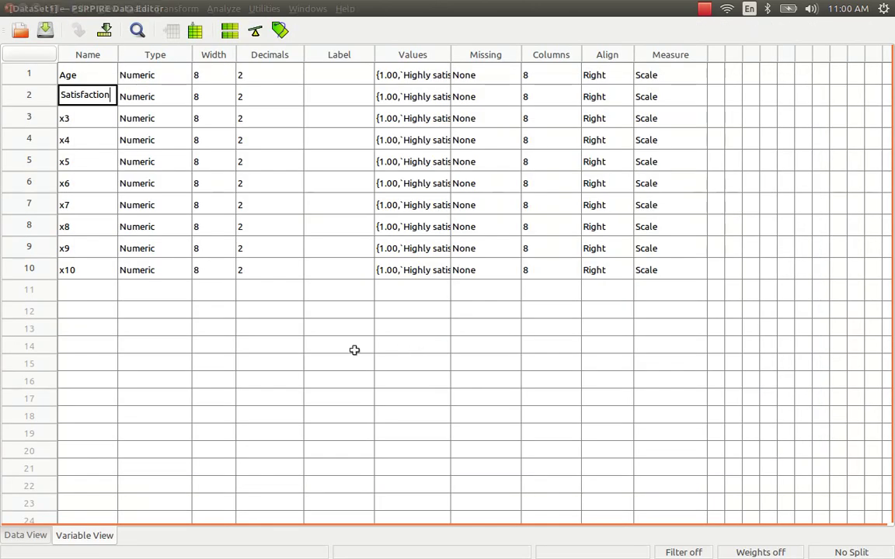
pyautogui.hotkey('alt', 'a')
pyautogui.press('Down')
pyautogui.press('Down')
pyautogui.press('Down')
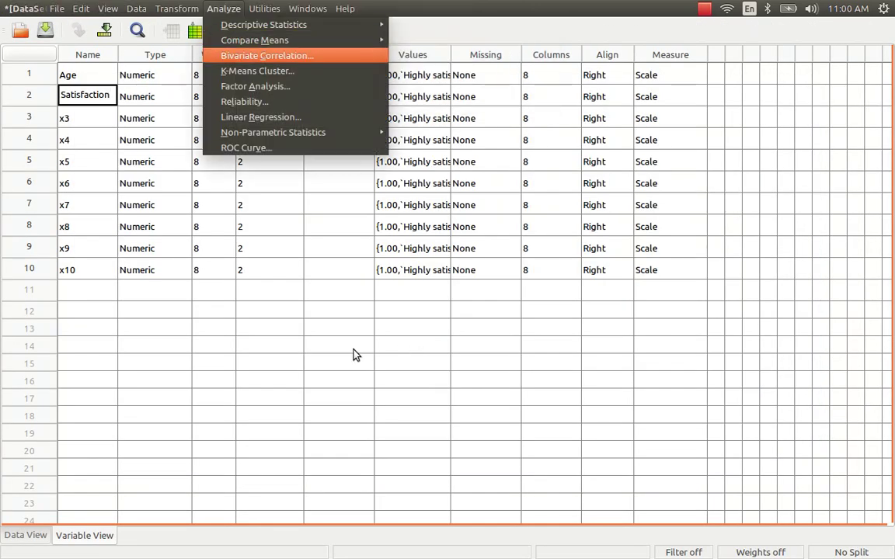
pyautogui.press('Return')
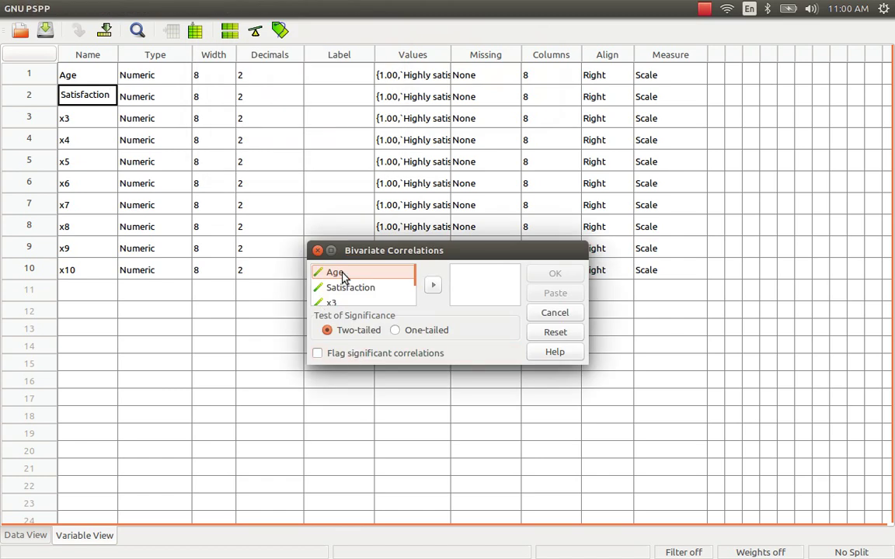
# - Add Age and Satisfaction as the correlation variables and run the bivariate correlation with the two-tailed test
pyautogui.click(364, 289)
pyautogui.click(353, 273)
pyautogui.keyDown('shift'); pyautogui.click(360, 289); pyautogui.keyUp('shift')
pyautogui.click(432, 285)
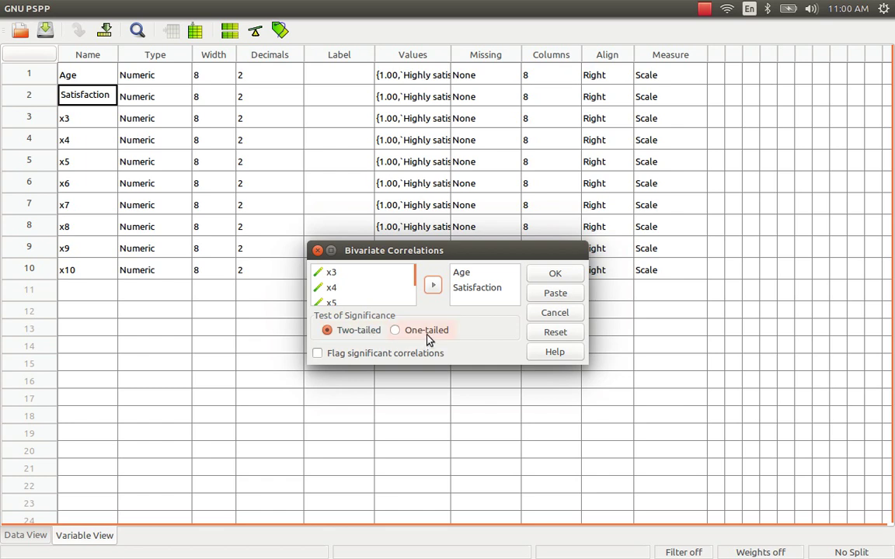
pyautogui.click(555, 275)
# - Examine the Correlations table for Age and Satisfaction in the PSPPIRE Output Viewer
pyautogui.hotkey('alt', 'Tab')
pyautogui.hotkey('alt', 'shift', 'Tab')
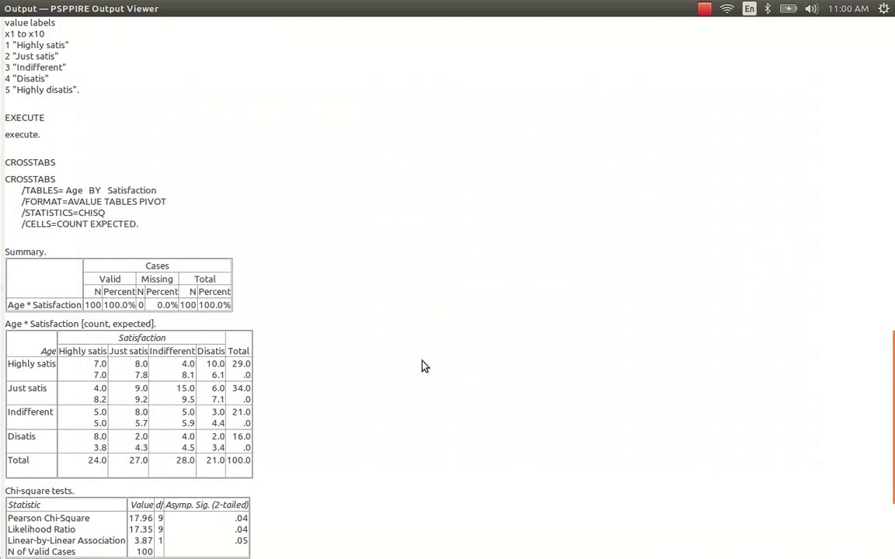
pyautogui.scroll(-4, 423, 366)
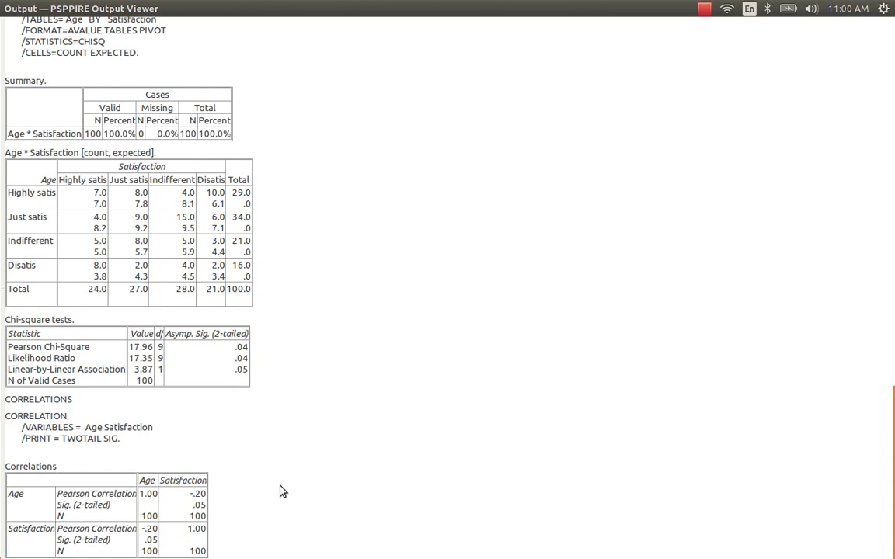
# - Switch back to the gnome-paint drawing that holds the M² formula
pyautogui.hotkey('alt', '`')
pyautogui.hotkey('alt', 'Tab')
pyautogui.hotkey('alt', 'Tab')
pyautogui.hotkey('alt', 'Tab')
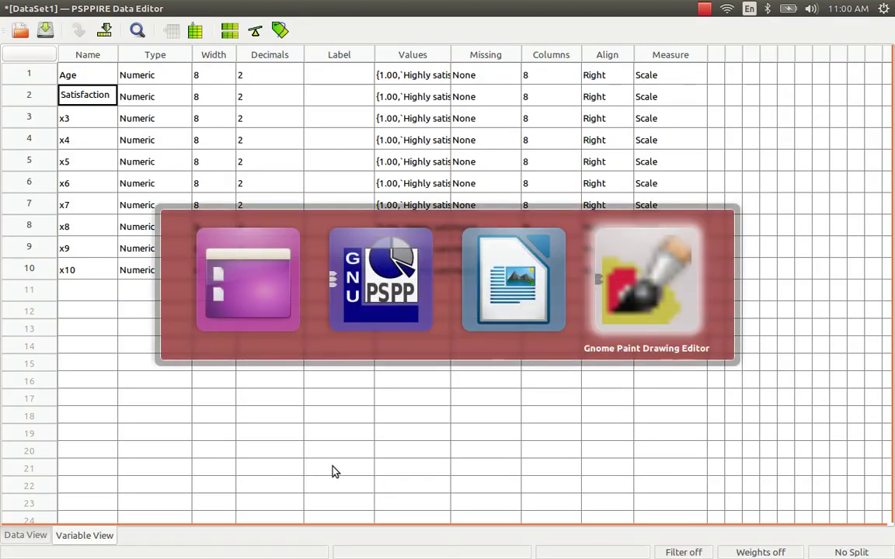
pyautogui.hotkey('alt', 'Tab')
pyautogui.hotkey('alt', 'Tab')
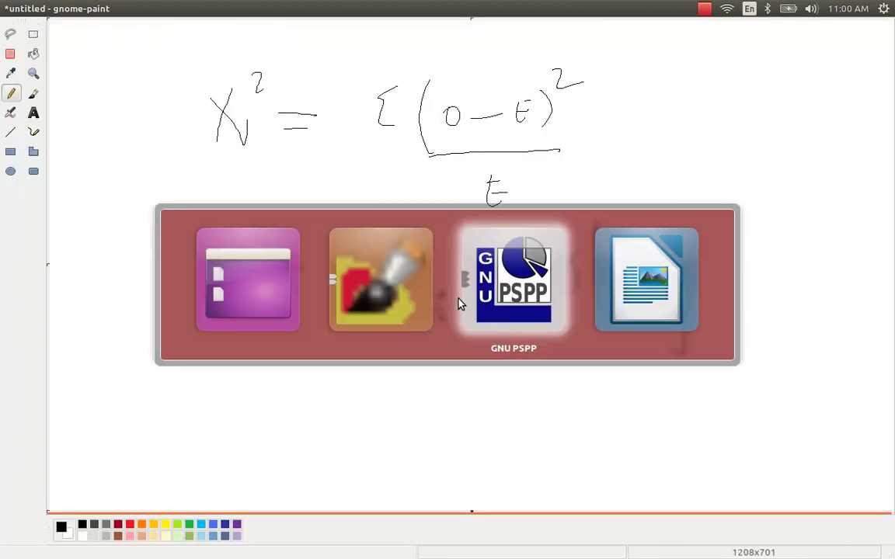
pyautogui.hotkey('alt', 'Tab')
pyautogui.hotkey('alt', 'Tab')
pyautogui.hotkey('alt', 'Tab')
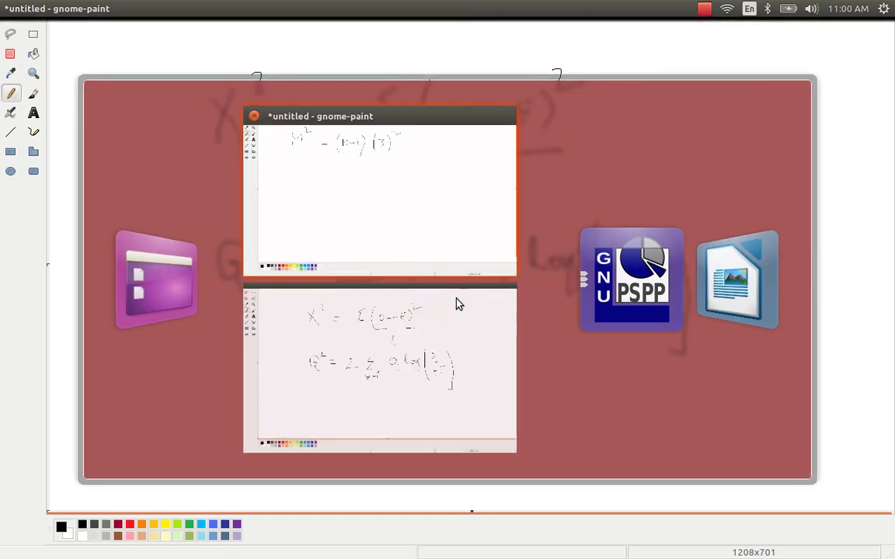
pyautogui.press('Return')
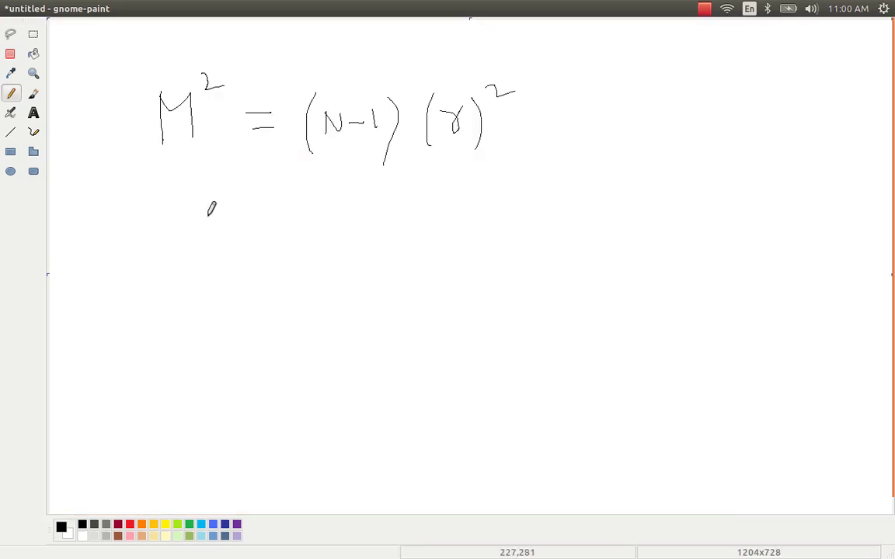
# - Handwrite the substitution M² = (100 − 1)(−0.2)² on a second line, with an equals sign starting a third line
pyautogui.moveTo(260, 207); pyautogui.dragTo(335, 227)
pyautogui.moveTo(355, 214)
pyautogui.mouseDown()
pyautogui.moveTo(358, 227)
pyautogui.moveTo(370, 208)
pyautogui.moveTo(397, 221)
pyautogui.moveTo(398, 210)
pyautogui.mouseUp()
pyautogui.moveTo(410, 217); pyautogui.dragTo(428, 218)
pyautogui.moveTo(449, 209)
pyautogui.mouseDown()
pyautogui.moveTo(448, 223)
pyautogui.moveTo(472, 209)
pyautogui.moveTo(417, 246)
pyautogui.mouseUp()
pyautogui.moveTo(334, 202)
pyautogui.mouseDown()
pyautogui.moveTo(324, 226)
pyautogui.moveTo(365, 252)
pyautogui.mouseUp()
pyautogui.moveTo(498, 195)
pyautogui.mouseDown()
pyautogui.moveTo(513, 238)
pyautogui.moveTo(525, 215)
pyautogui.moveTo(549, 209)
pyautogui.moveTo(603, 229)
pyautogui.mouseUp()
pyautogui.click(561, 218)
pyautogui.moveTo(610, 195)
pyautogui.mouseDown()
pyautogui.moveTo(618, 178)
pyautogui.moveTo(618, 204)
pyautogui.moveTo(641, 199)
pyautogui.mouseUp()
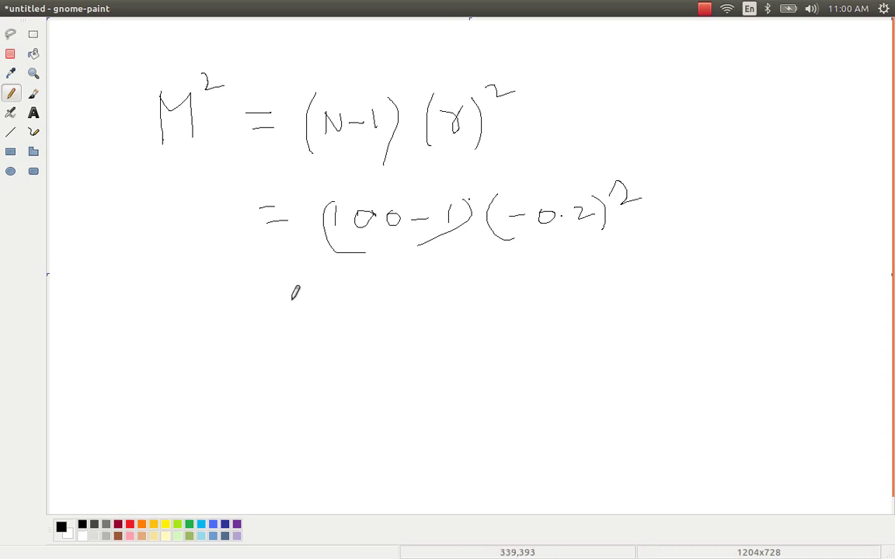
pyautogui.moveTo(268, 297)
pyautogui.mouseDown()
pyautogui.moveTo(310, 296)
pyautogui.moveTo(297, 312)
pyautogui.mouseUp()
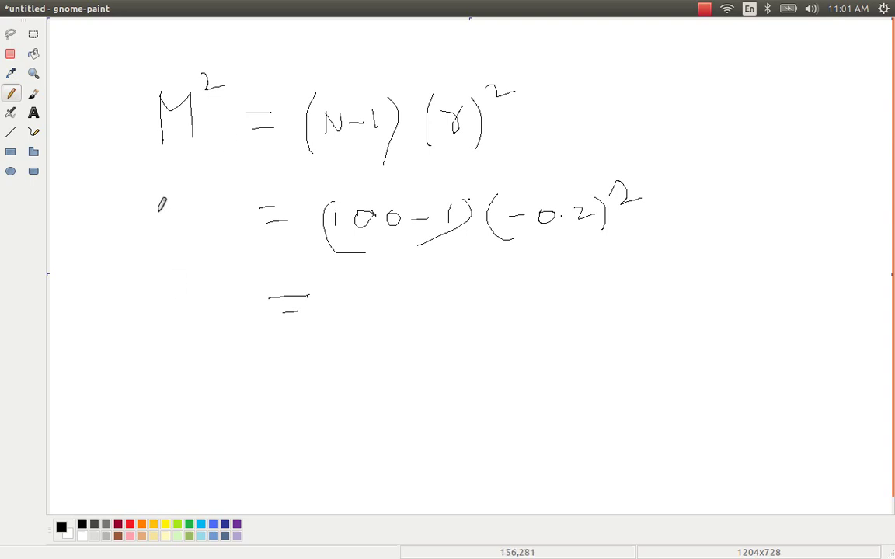
pyautogui.moveTo(162, 203); pyautogui.dragTo(165, 239)
pyautogui.moveTo(165, 203); pyautogui.dragTo(193, 242)
pyautogui.moveTo(199, 197)
pyautogui.mouseDown()
pyautogui.moveTo(200, 209)
pyautogui.moveTo(218, 208)
pyautogui.mouseUp()
# - Complete the third line by handwriting M² before the equals sign and X² with the subscript (DF, α) after it
pyautogui.moveTo(184, 318)
pyautogui.mouseDown()
pyautogui.moveTo(171, 293)
pyautogui.moveTo(202, 314)
pyautogui.moveTo(219, 287)
pyautogui.moveTo(257, 288)
pyautogui.mouseUp()
pyautogui.moveTo(328, 292)
pyautogui.mouseDown()
pyautogui.moveTo(369, 300)
pyautogui.moveTo(346, 319)
pyautogui.mouseUp()
pyautogui.moveTo(373, 282); pyautogui.dragTo(399, 276)
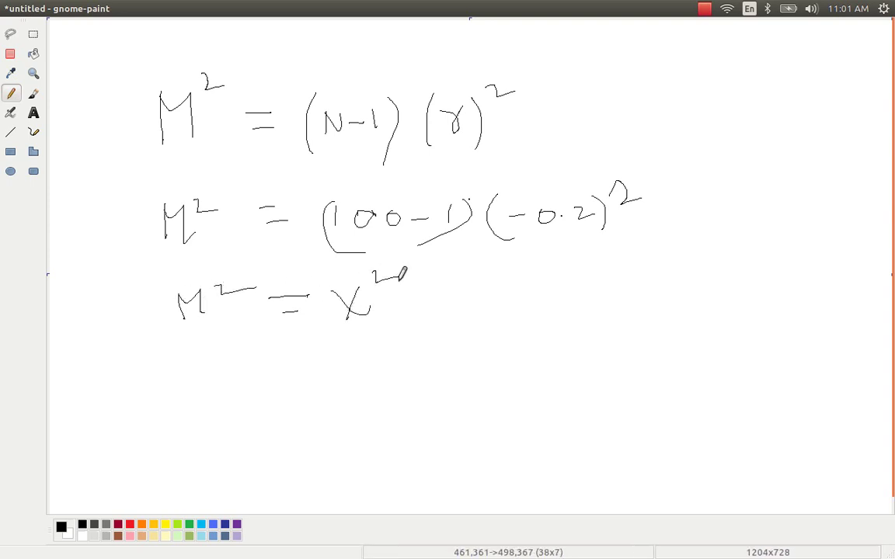
pyautogui.moveTo(385, 327)
pyautogui.mouseDown()
pyautogui.moveTo(397, 348)
pyautogui.moveTo(404, 327)
pyautogui.moveTo(403, 336)
pyautogui.moveTo(420, 329)
pyautogui.moveTo(417, 351)
pyautogui.mouseUp()
pyautogui.hotkey('ctrl', 'z')
pyautogui.moveTo(441, 330)
pyautogui.mouseDown()
pyautogui.moveTo(443, 342)
pyautogui.moveTo(457, 330)
pyautogui.moveTo(431, 373)
pyautogui.mouseUp()
pyautogui.moveTo(379, 327)
pyautogui.mouseDown()
pyautogui.moveTo(376, 351)
pyautogui.moveTo(407, 340)
pyautogui.mouseUp()
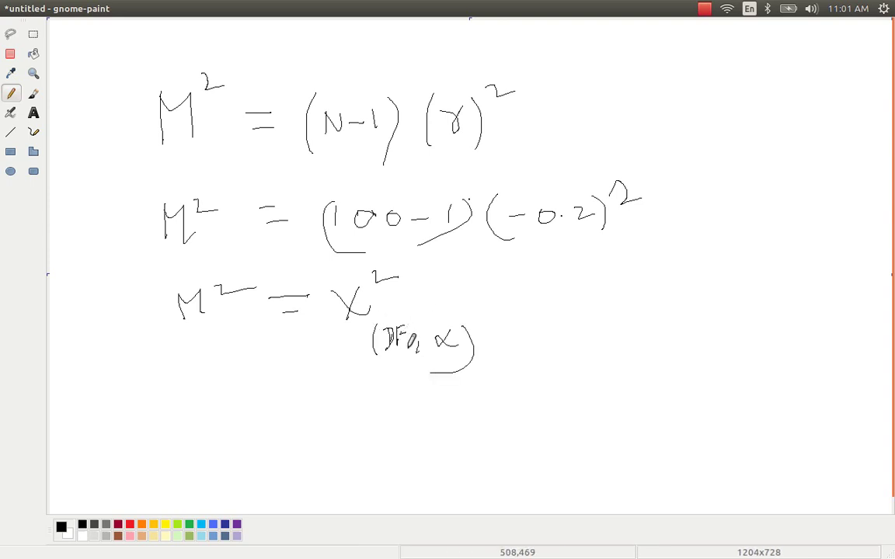
# - Switch to the blank LibreOffice Calc sheet and compute =(100-1)*(-0.2)^2 in cell A1
pyautogui.hotkey('ctrl', 'alt', 's')
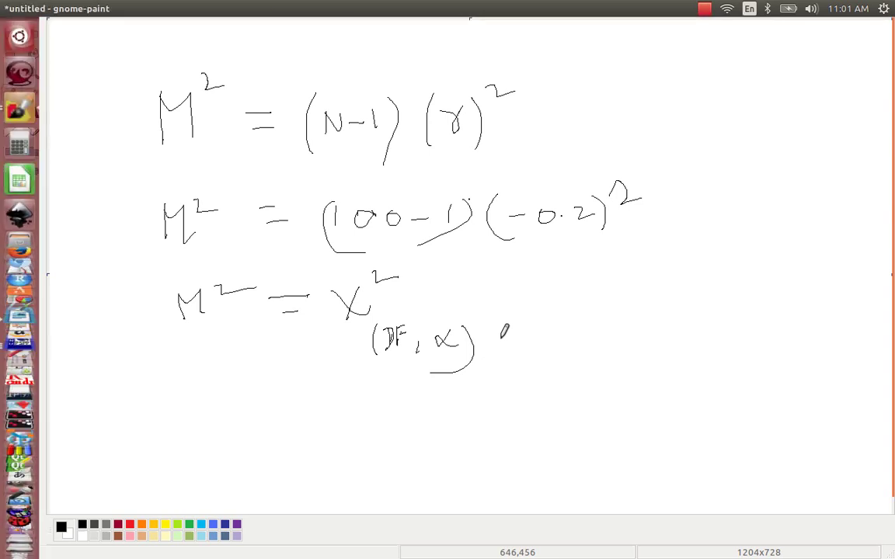
pyautogui.hotkey('alt', 'Tab')
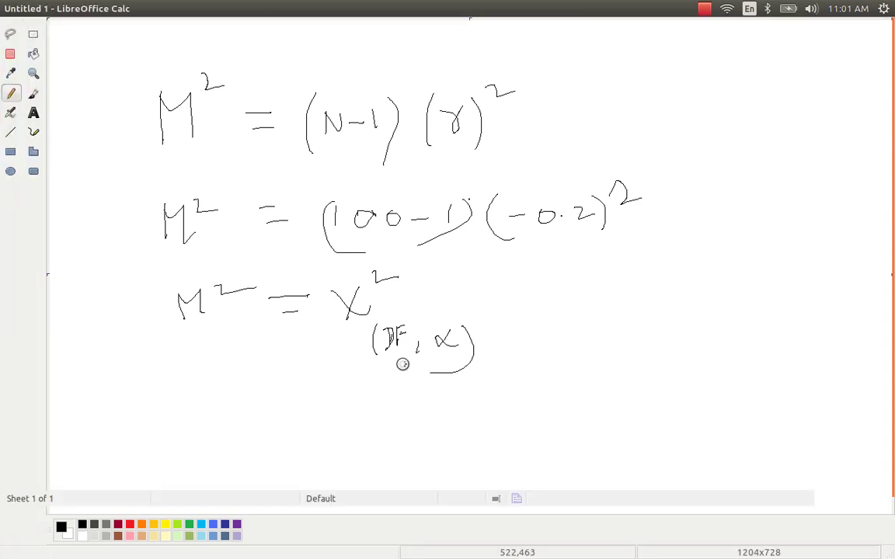
pyautogui.write('=(100-1)*(-0.2)^2')
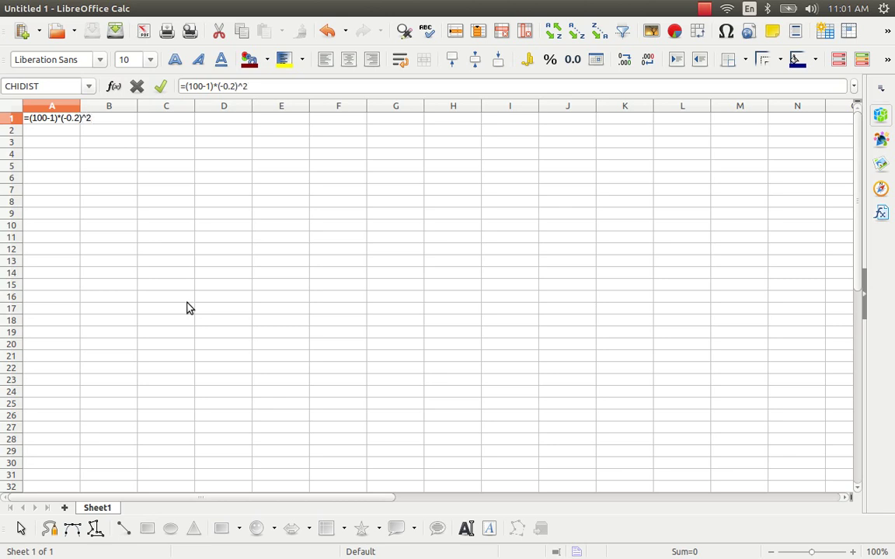
pyautogui.press('Return')
pyautogui.press('Up')
# - Switch to the Writer document and check the Linear-by-Linear Association value and its df in the Chi-square tests table
pyautogui.hotkey('alt', 'Tab')
pyautogui.hotkey('alt', 'Tab')
pyautogui.hotkey('alt', 'Tab')
pyautogui.hotkey('alt', 'Tab')
pyautogui.hotkey('alt', 'Tab')
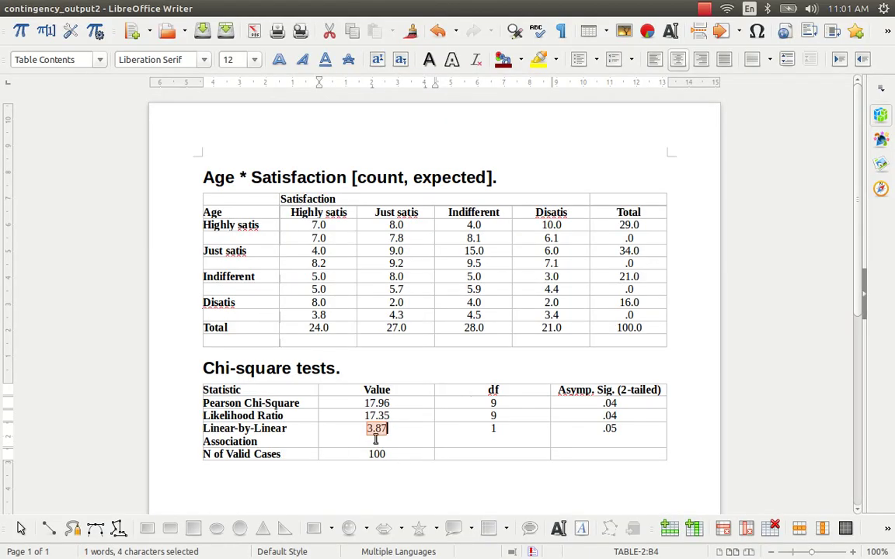
pyautogui.moveTo(366, 428); pyautogui.dragTo(394, 434)
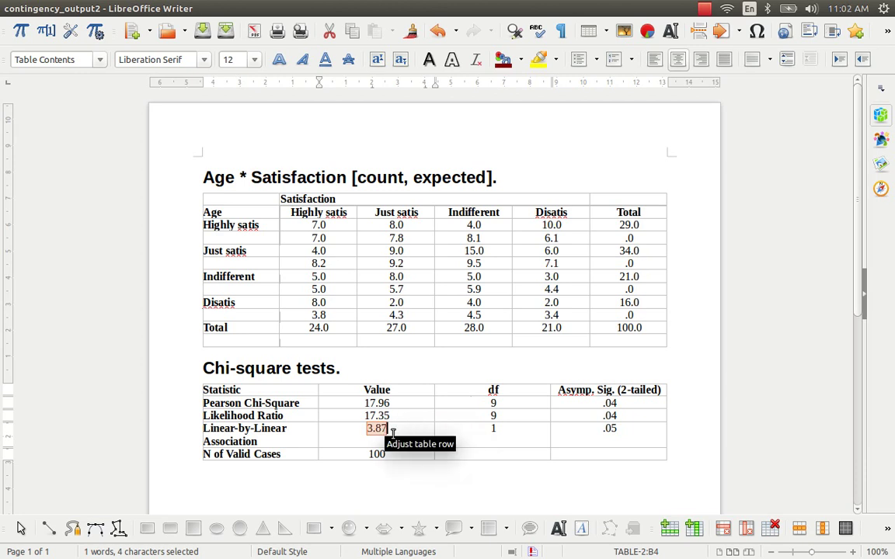
pyautogui.doubleClick(493, 429)
# - Return to the gnome-paint drawing and handwrite the variable names "Age, Satisfact" below the third formula line
pyautogui.hotkey('alt', 'Tab')
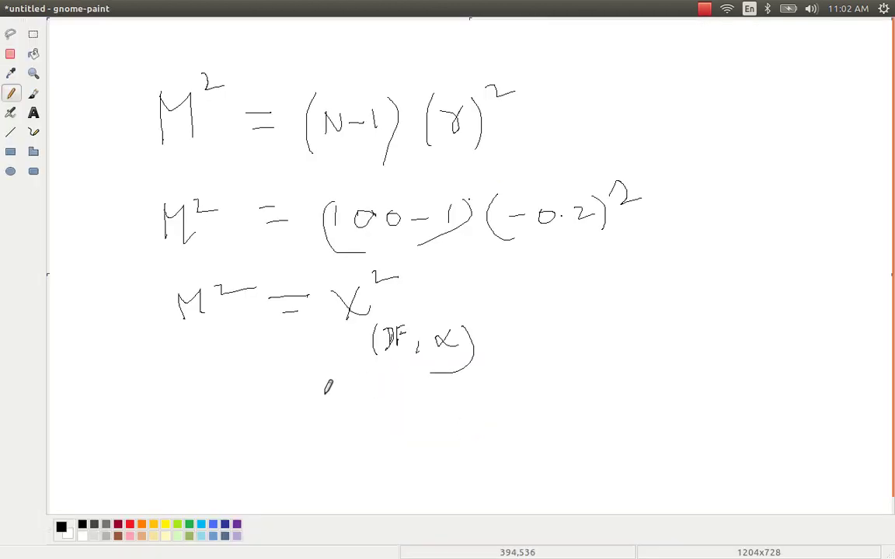
pyautogui.press('alt')
pyautogui.press('Escape')
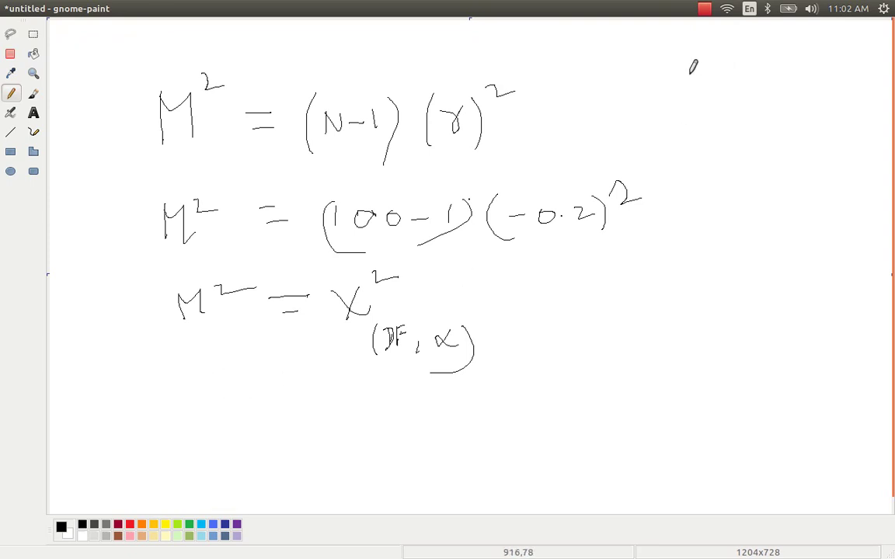
pyautogui.moveTo(106, 403)
pyautogui.mouseDown()
pyautogui.moveTo(108, 395)
pyautogui.moveTo(117, 404)
pyautogui.moveTo(131, 399)
pyautogui.moveTo(132, 421)
pyautogui.moveTo(146, 398)
pyautogui.moveTo(153, 406)
pyautogui.mouseUp()
pyautogui.moveTo(173, 405)
pyautogui.mouseDown()
pyautogui.moveTo(169, 414)
pyautogui.moveTo(188, 407)
pyautogui.mouseUp()
pyautogui.moveTo(210, 393)
pyautogui.mouseDown()
pyautogui.moveTo(234, 407)
pyautogui.moveTo(257, 400)
pyautogui.moveTo(261, 412)
pyautogui.moveTo(273, 399)
pyautogui.moveTo(294, 407)
pyautogui.mouseUp()
pyautogui.moveTo(303, 389)
pyautogui.mouseDown()
pyautogui.moveTo(304, 407)
pyautogui.moveTo(267, 387)
pyautogui.moveTo(198, 387)
pyautogui.mouseUp()
# - Handwrite the degrees-of-freedom working DF = (K − 1) = 2 − 1 = 1 on two lines under the variable names
pyautogui.moveTo(134, 448)
pyautogui.mouseDown()
pyautogui.moveTo(136, 465)
pyautogui.moveTo(143, 446)
pyautogui.moveTo(140, 467)
pyautogui.moveTo(160, 466)
pyautogui.mouseUp()
pyautogui.moveTo(160, 449); pyautogui.dragTo(175, 448)
pyautogui.moveTo(160, 458); pyautogui.dragTo(210, 458)
pyautogui.moveTo(194, 465)
pyautogui.mouseDown()
pyautogui.moveTo(250, 470)
pyautogui.moveTo(298, 458)
pyautogui.moveTo(298, 474)
pyautogui.mouseUp()
pyautogui.moveTo(308, 448); pyautogui.dragTo(311, 474)
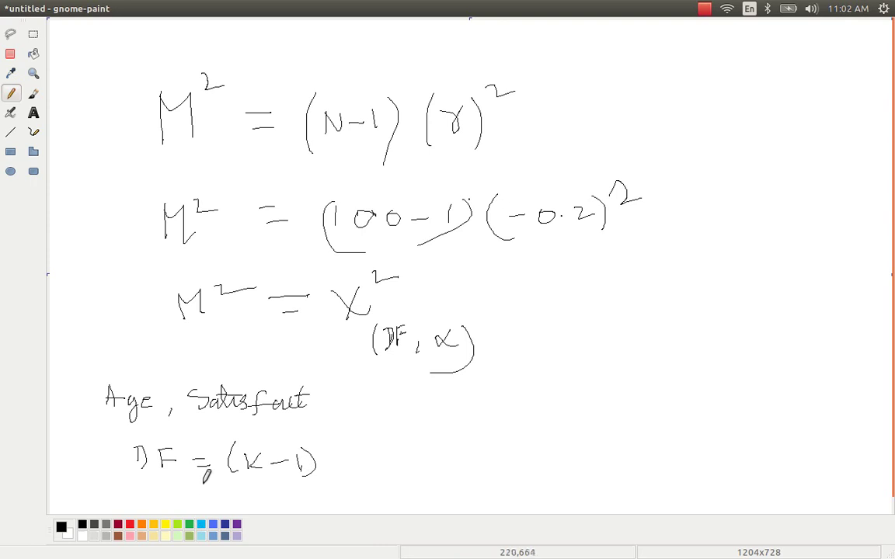
pyautogui.moveTo(200, 491); pyautogui.dragTo(217, 490)
pyautogui.moveTo(201, 498)
pyautogui.mouseDown()
pyautogui.moveTo(264, 496)
pyautogui.moveTo(284, 483)
pyautogui.moveTo(285, 498)
pyautogui.moveTo(332, 491)
pyautogui.mouseUp()
pyautogui.moveTo(315, 499); pyautogui.dragTo(343, 502)
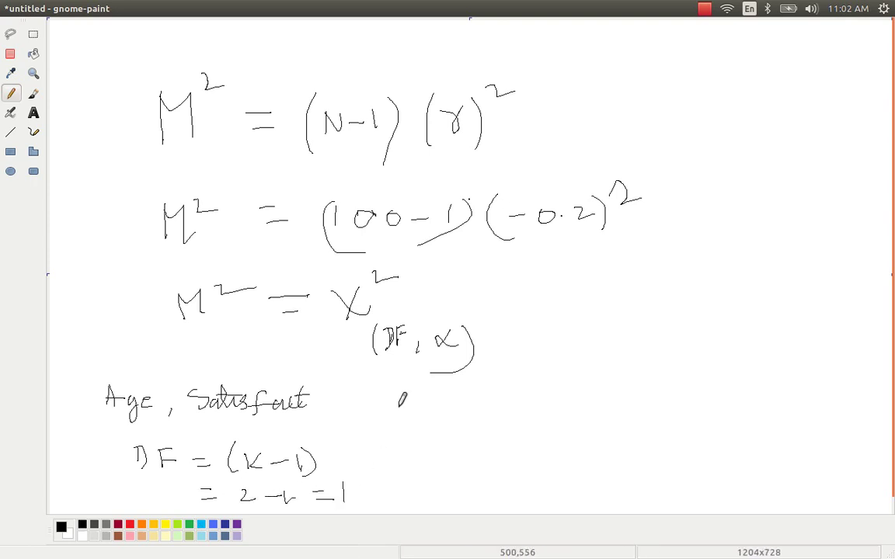
# - Handwrite one more expression with a superscript and a subscript beside the degrees-of-freedom working
pyautogui.moveTo(471, 414)
pyautogui.mouseDown()
pyautogui.moveTo(503, 435)
pyautogui.moveTo(483, 438)
pyautogui.mouseUp()
pyautogui.moveTo(505, 388); pyautogui.dragTo(523, 399)
pyautogui.moveTo(528, 439)
pyautogui.mouseDown()
pyautogui.moveTo(524, 462)
pyautogui.moveTo(563, 469)
pyautogui.moveTo(582, 448)
pyautogui.moveTo(607, 453)
pyautogui.moveTo(613, 443)
pyautogui.moveTo(627, 454)
pyautogui.moveTo(634, 441)
pyautogui.moveTo(638, 460)
pyautogui.mouseUp()
pyautogui.click(598, 456)
# - Switch to the Calc sheet and enter the formula =chidist(A1, 0.05) in cell A2
pyautogui.hotkey('alt', 'Tab')
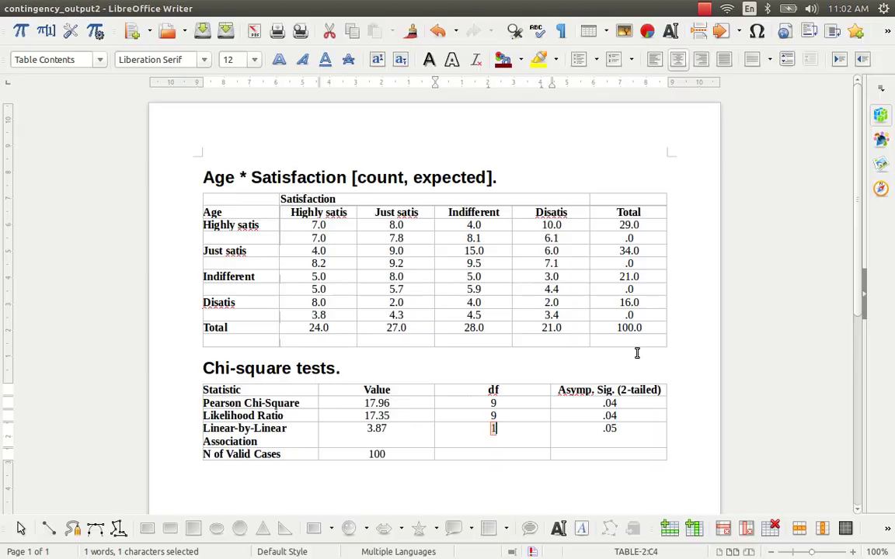
pyautogui.hotkey('alt', 'Tab')
pyautogui.hotkey('alt', 'Tab')
pyautogui.hotkey('alt', 'Tab')
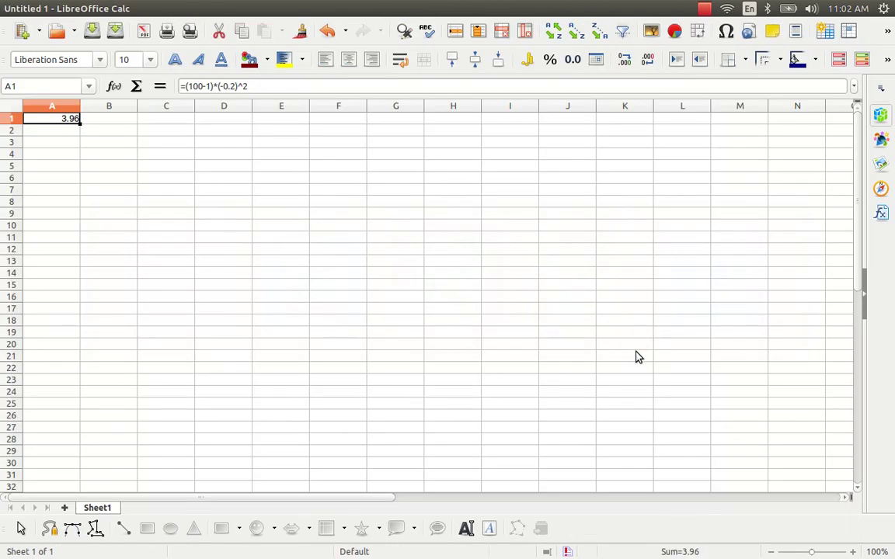
pyautogui.press('Down')
pyautogui.write('=')
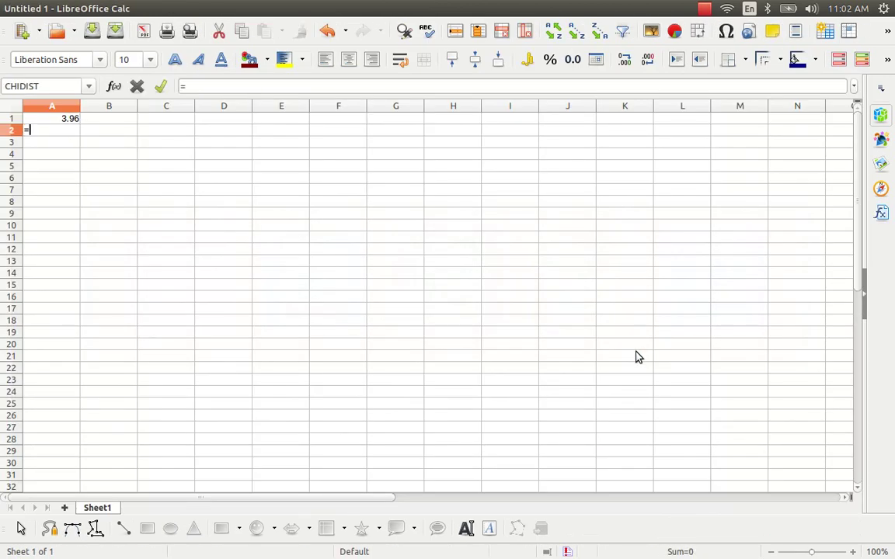
pyautogui.write('chidist(')
pyautogui.press('Up')
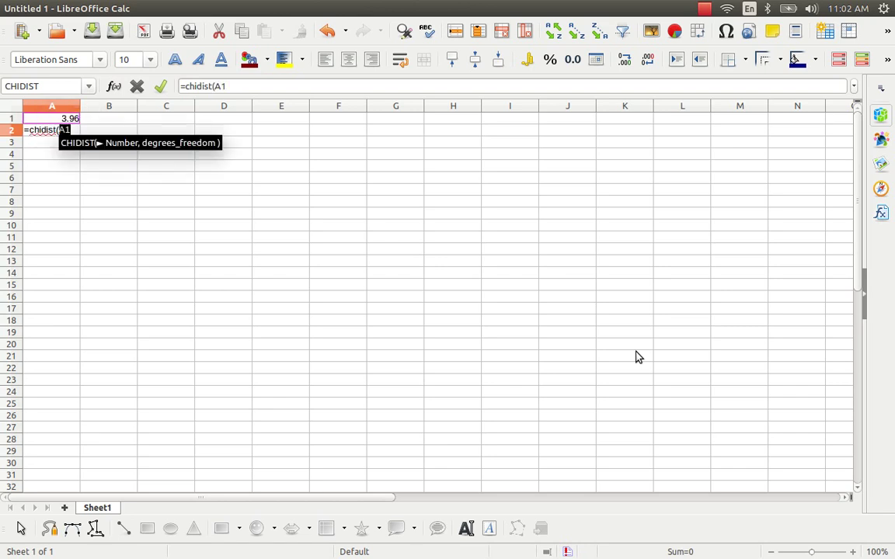
pyautogui.write(', 0.05')
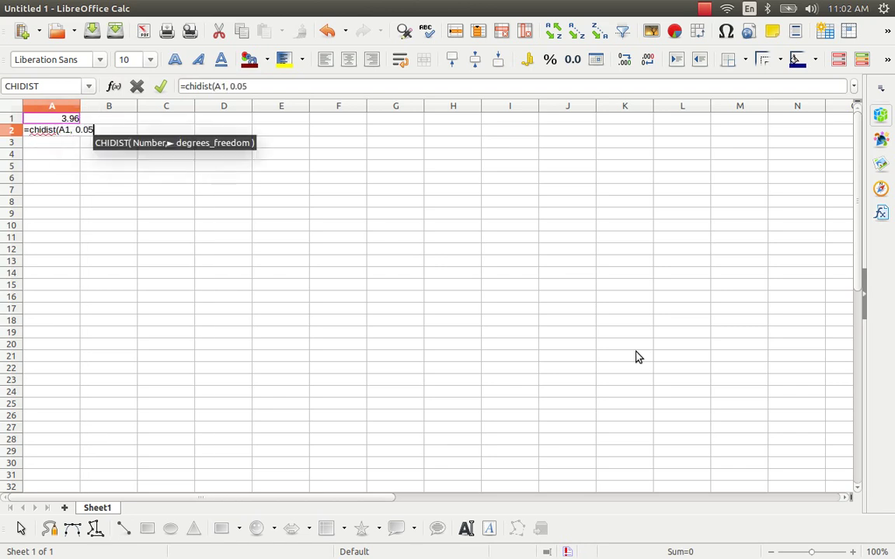
pyautogui.write(')')
pyautogui.press('Return')
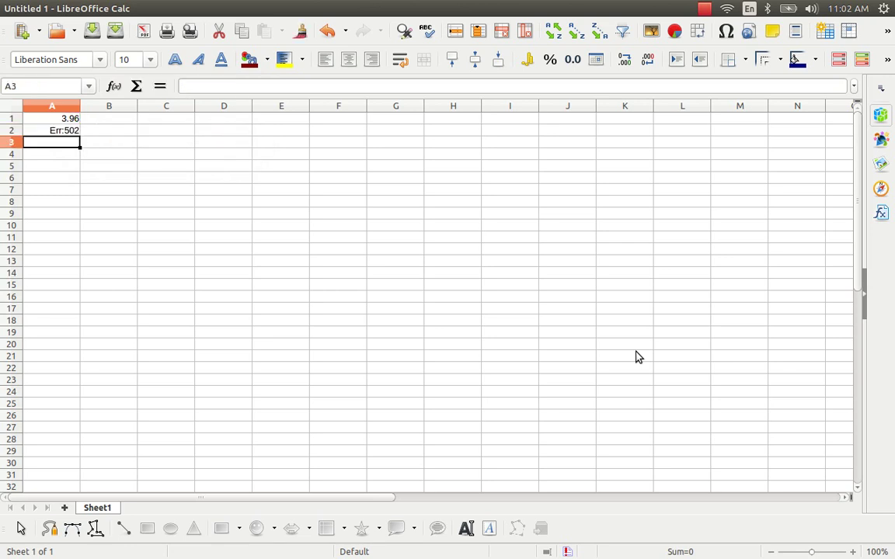
# - Correct the degrees-of-freedom argument in A2 so the formula reads =CHIDIST(A1, 1)
pyautogui.press('Up')
pyautogui.press('F2')
pyautogui.press('Left')
pyautogui.press('BackSpace')
pyautogui.press('BackSpace')
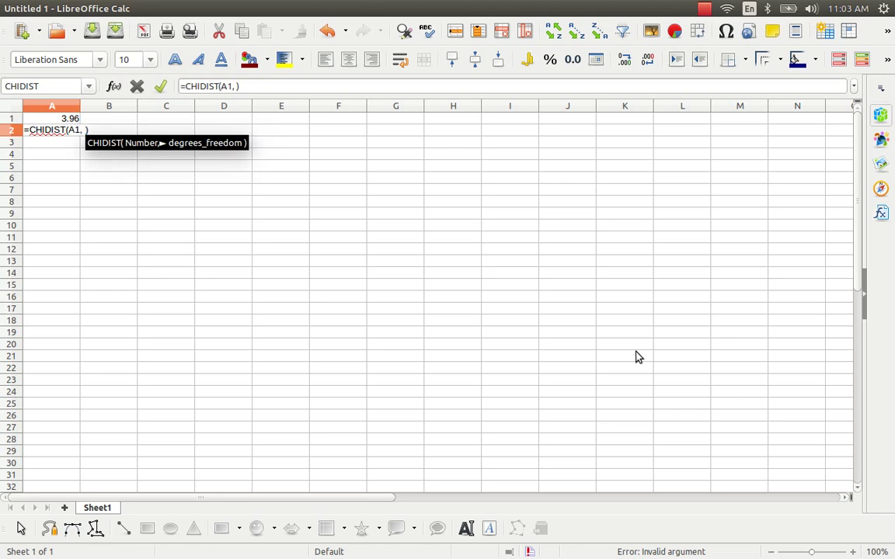
pyautogui.write('1')
pyautogui.press('Return')
pyautogui.press('Up')
# - Compare the p-value in Calc cell A2 with the Linear-by-Linear Association significance in the Writer table
pyautogui.hotkey('alt', 'Tab')
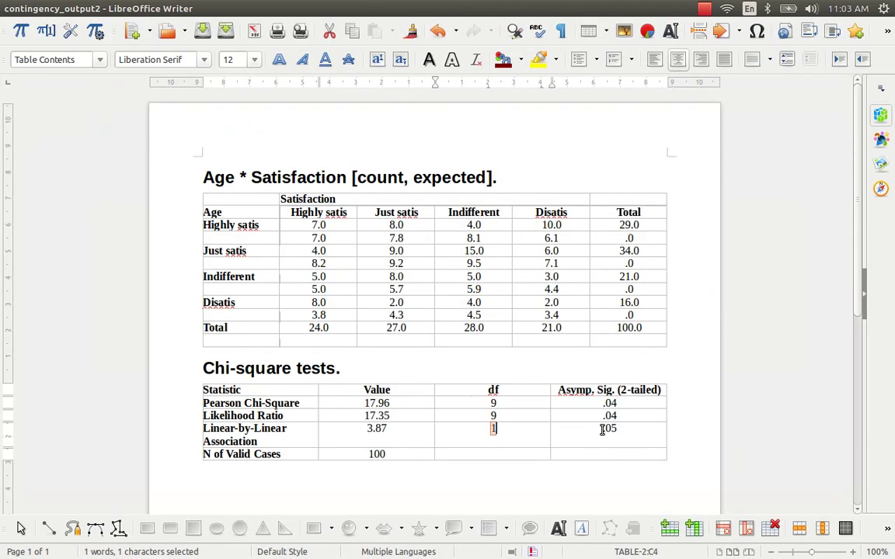
pyautogui.hotkey('alt', 'Tab')
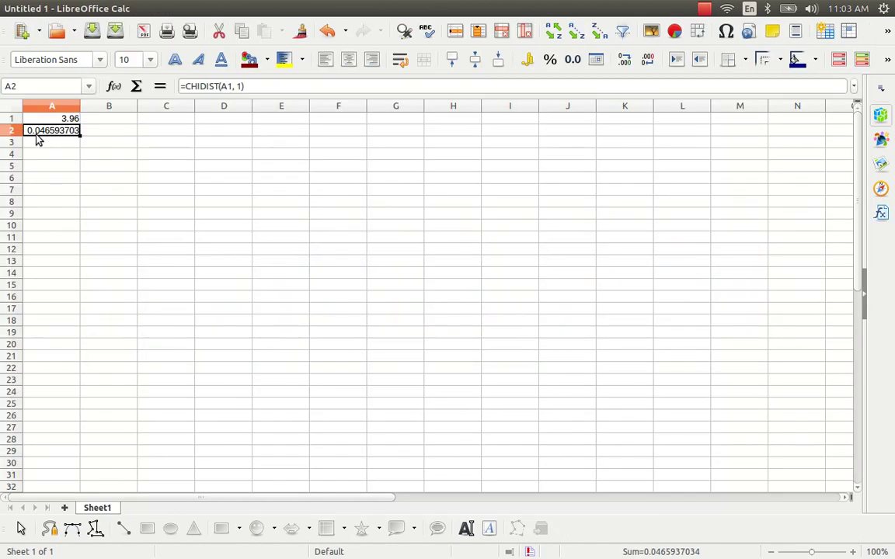
pyautogui.hotkey('alt', 'Tab')
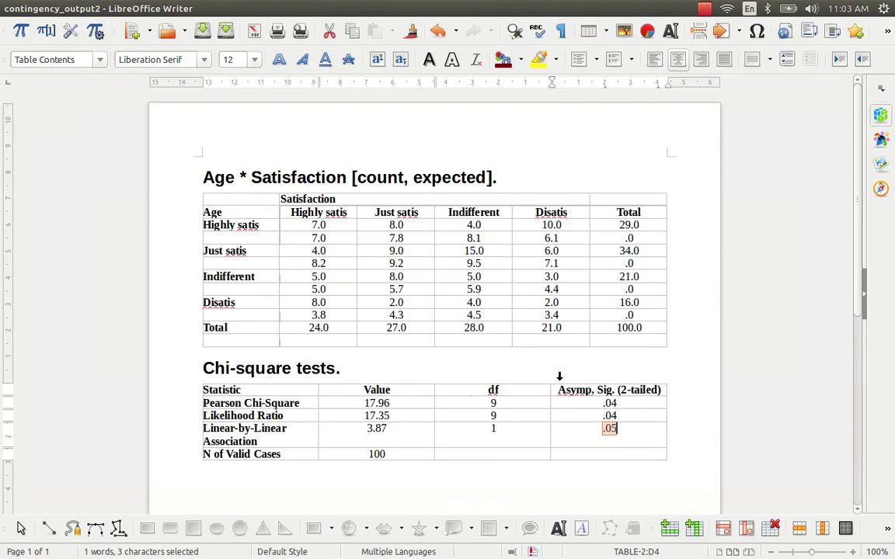
pyautogui.hotkey('alt', 'Tab')
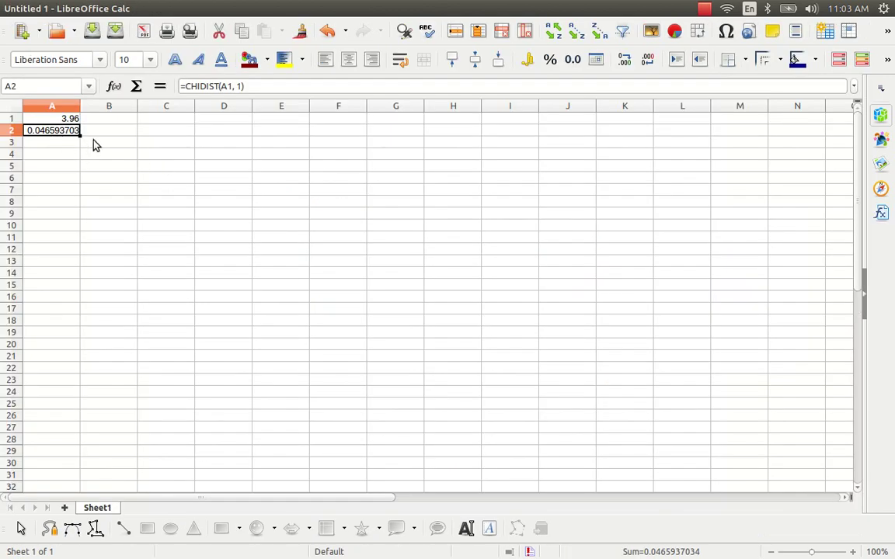
pyautogui.hotkey('alt', 'Tab')
pyautogui.hotkey('alt', 'Tab')
pyautogui.hotkey('alt', 'Tab')
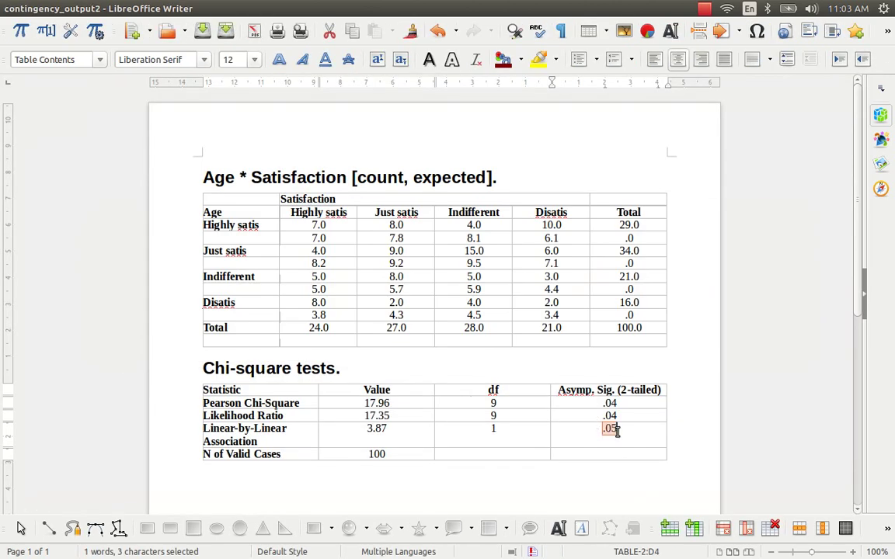
# - Return to the Calc sheet and enter "< 0.05" in cell B2 beside the computed p-value
pyautogui.hotkey('alt', 'Tab')
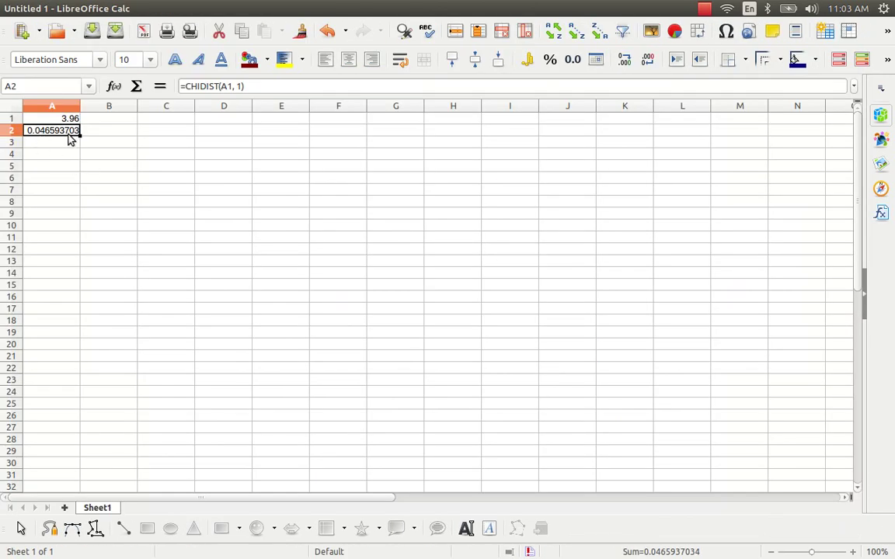
pyautogui.click(101, 134)
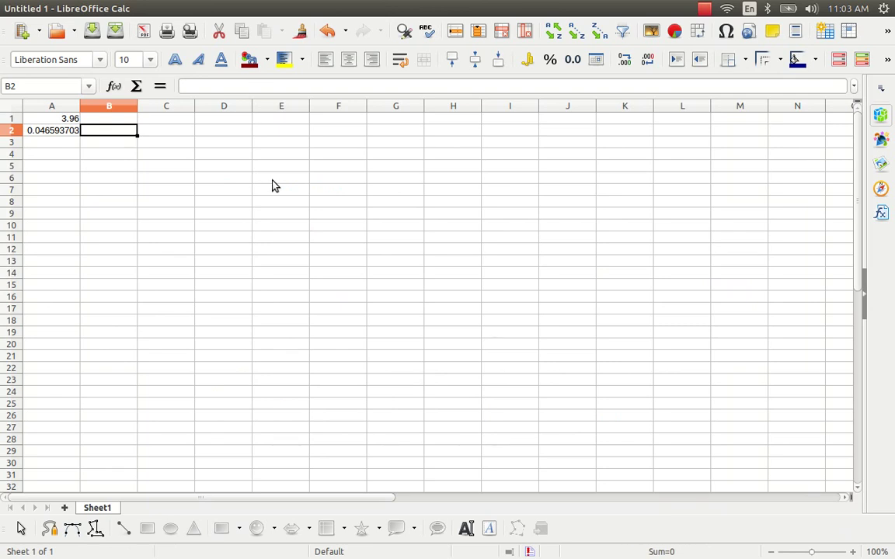
pyautogui.write('< 0.05')
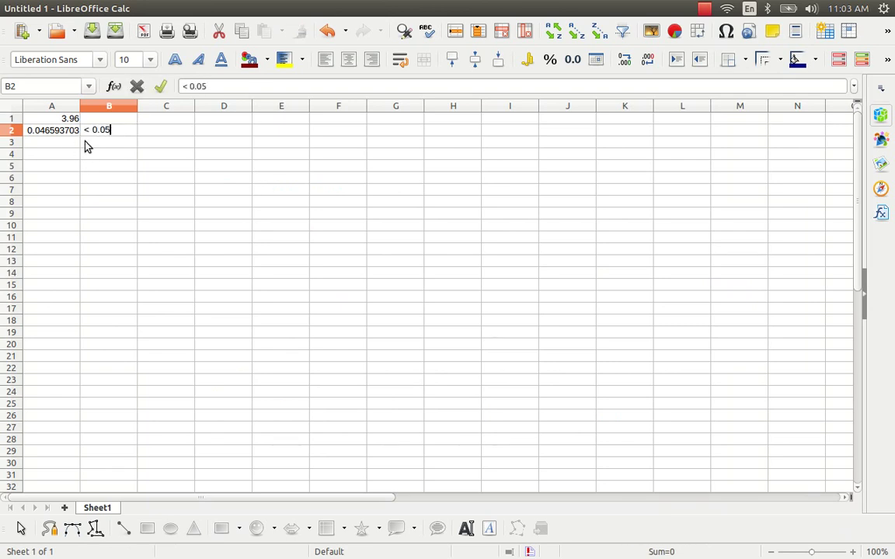
# - Switch to the Writer document and examine the Asymp. Sig. values of the three tests in relation to the Age * Satisfaction heading
pyautogui.hotkey('alt', 'Tab')
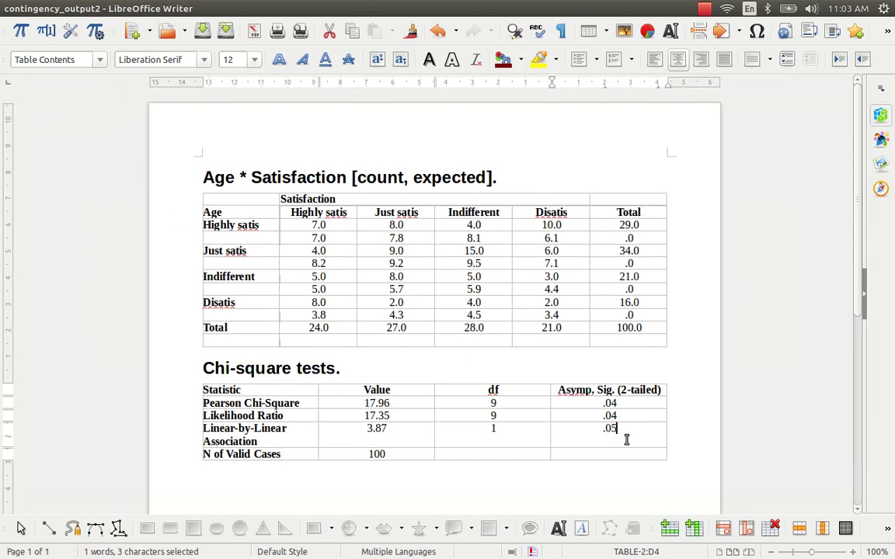
pyautogui.moveTo(599, 402); pyautogui.dragTo(615, 437)
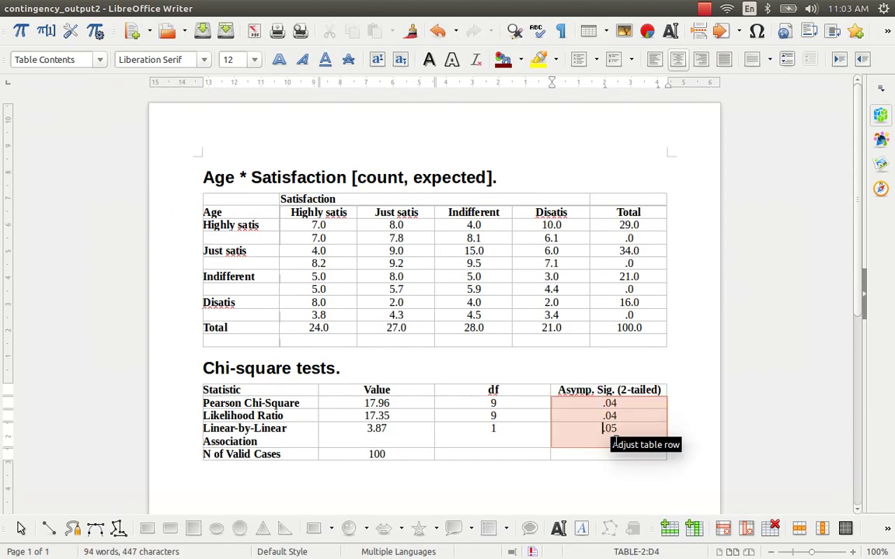
pyautogui.click(615, 427)
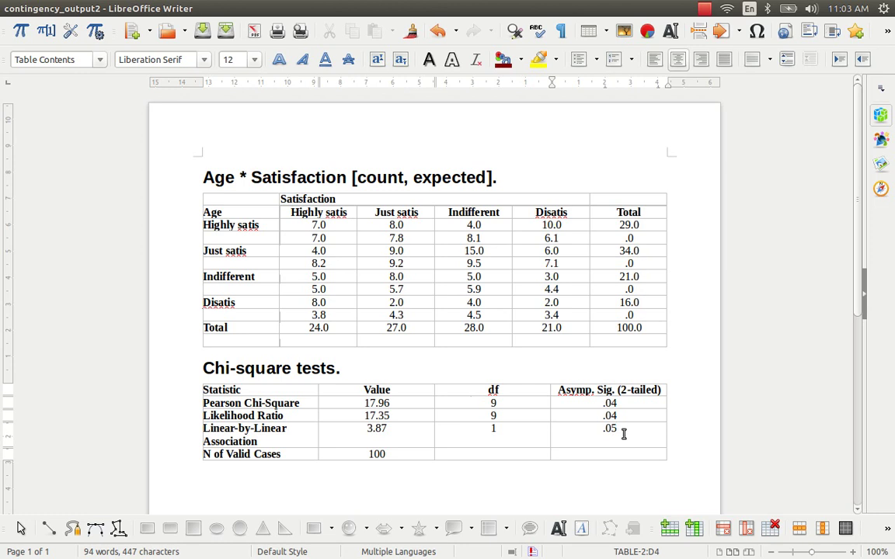
pyautogui.moveTo(204, 177); pyautogui.dragTo(355, 202)
pyautogui.click(610, 430)
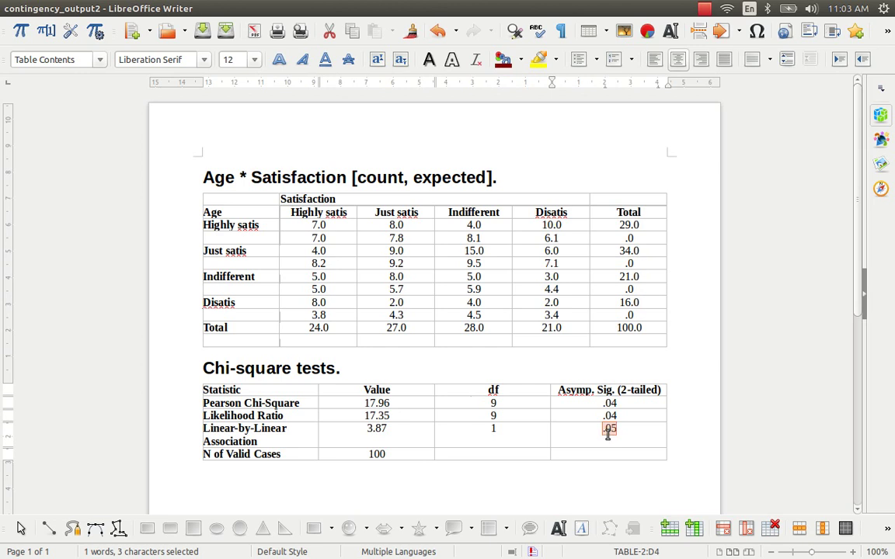
pyautogui.moveTo(202, 178); pyautogui.dragTo(347, 178)
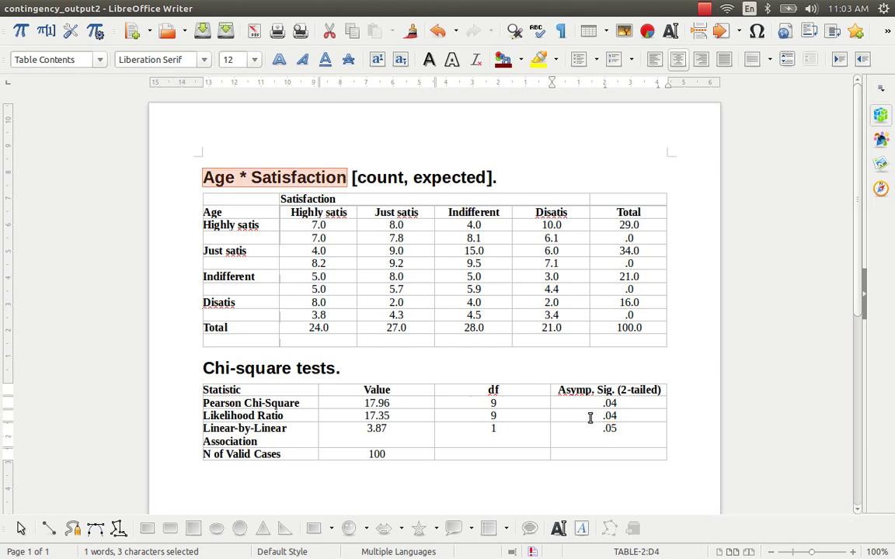
pyautogui.moveTo(599, 406); pyautogui.dragTo(608, 432)
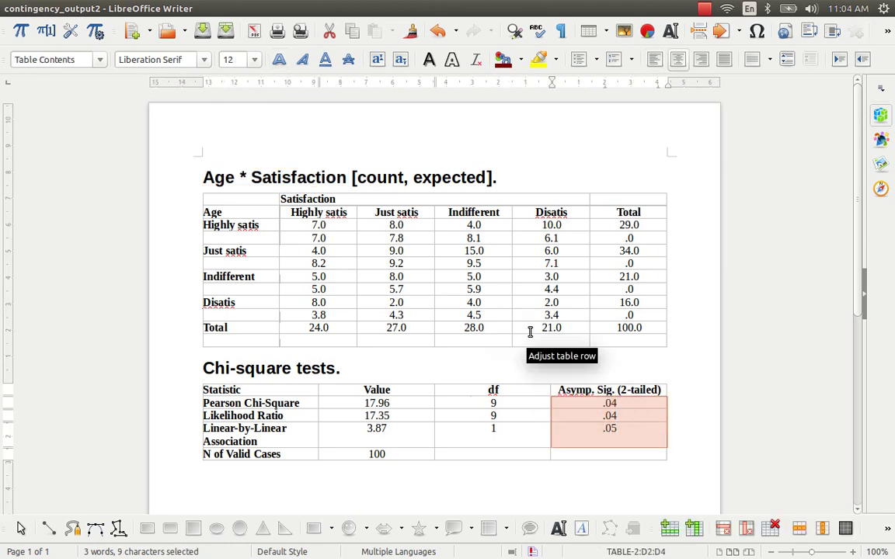
# - Review the crosstab heading, highlighting the variable names Age and Satisfaction in turn
pyautogui.moveTo(203, 177); pyautogui.dragTo(339, 178)
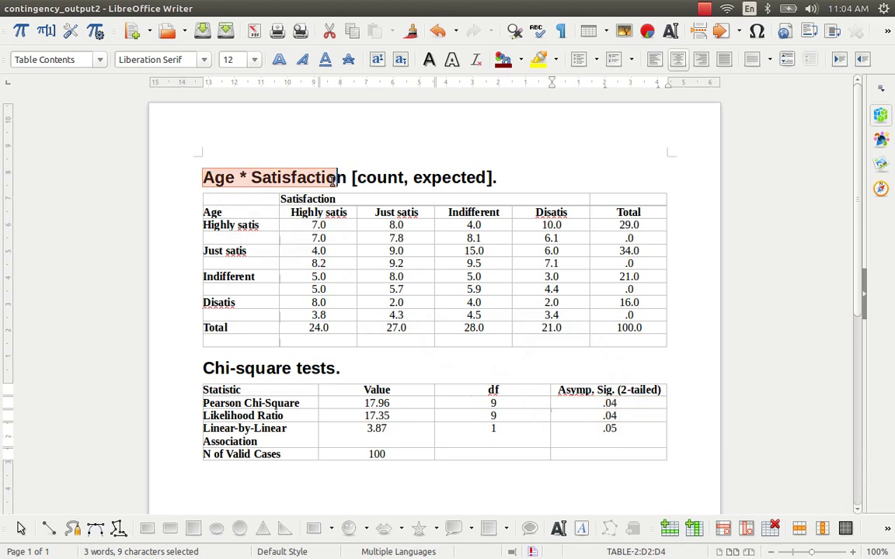
pyautogui.click(249, 178)
pyautogui.moveTo(250, 178); pyautogui.dragTo(350, 178)
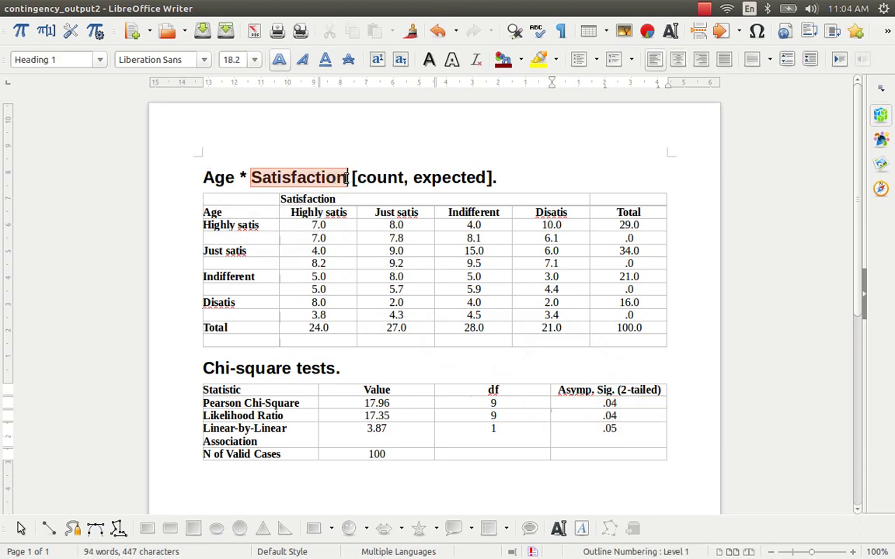
pyautogui.moveTo(203, 178); pyautogui.dragTo(239, 177)
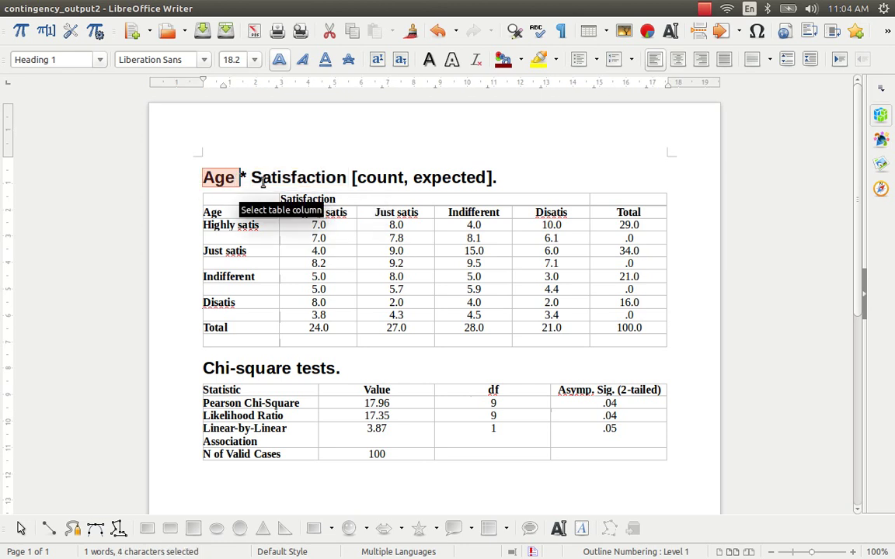
pyautogui.moveTo(250, 178); pyautogui.dragTo(343, 179)
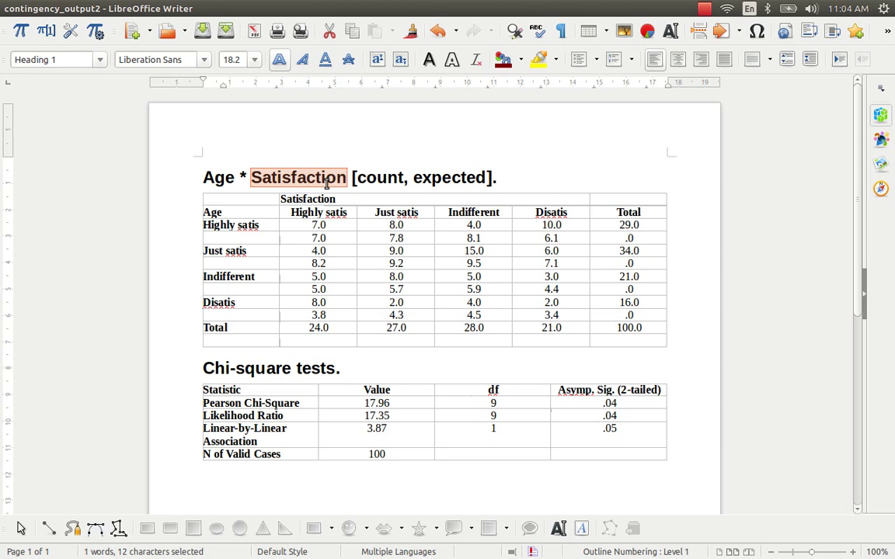
pyautogui.click(300, 182)
pyautogui.moveTo(204, 178); pyautogui.dragTo(234, 184)
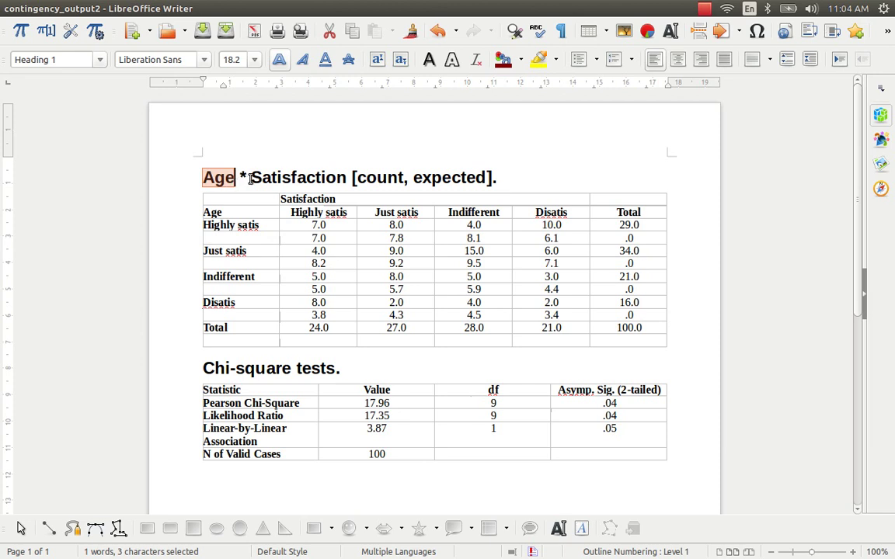
pyautogui.moveTo(251, 178); pyautogui.dragTo(348, 178)
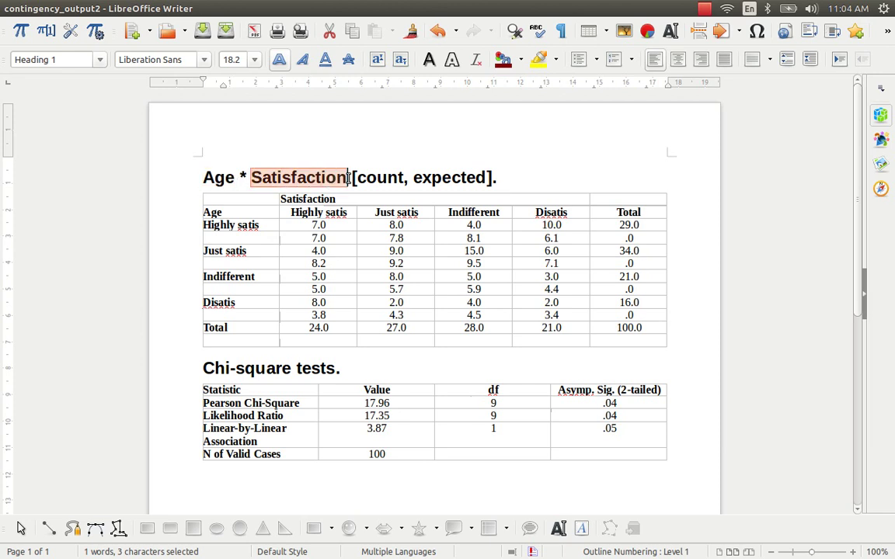